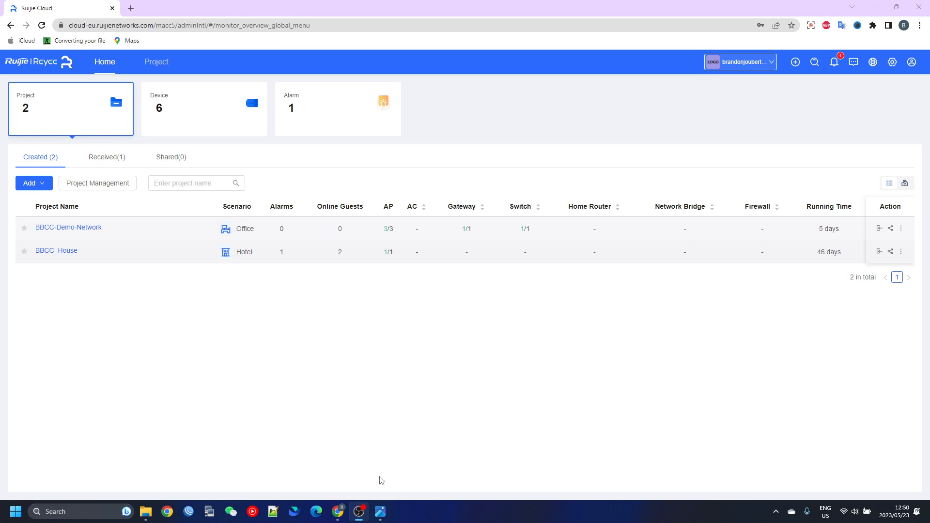
Examine the two-office network layout in the AP SSIB Groups.png diagram, including each office's VLAN and IP address
left_click(381, 512)
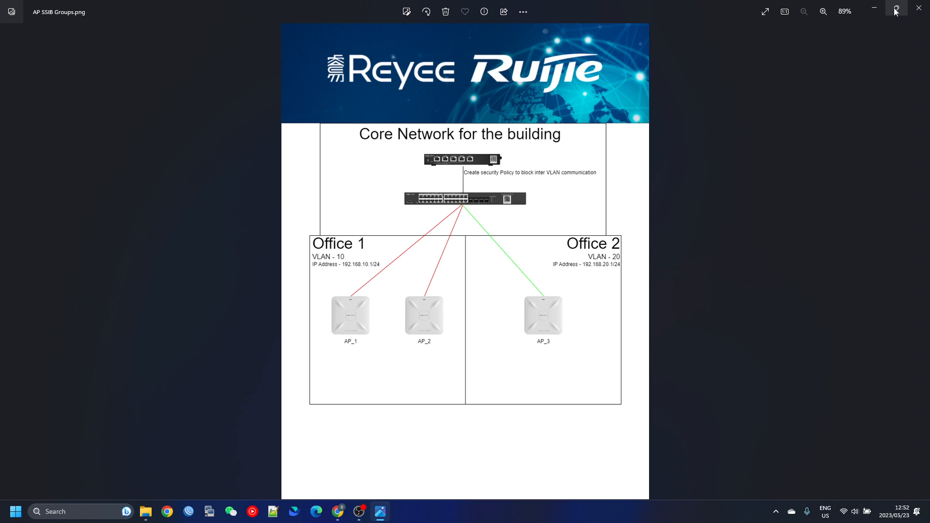
left_click(875, 9)
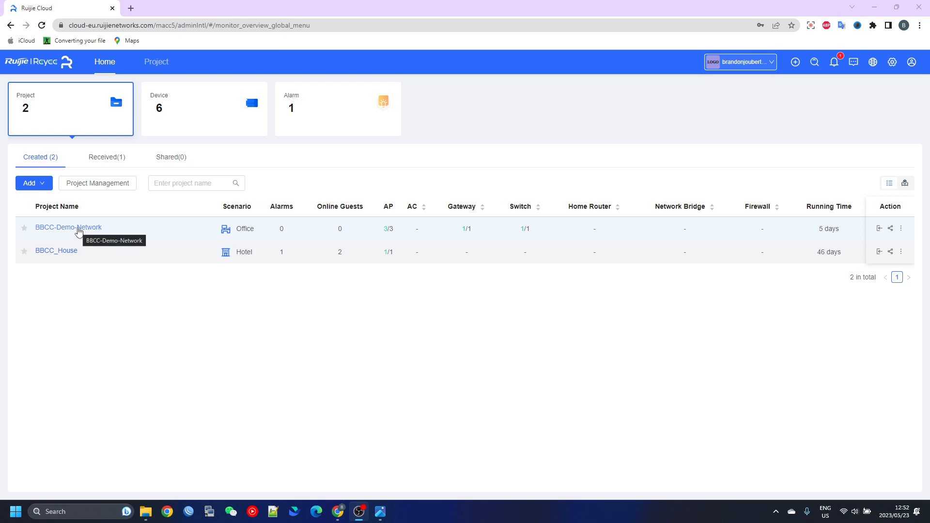
Open the VLAN configuration of the BBCC-Demo-Network project and begin adding a wireless VLAN
left_click(78, 229)
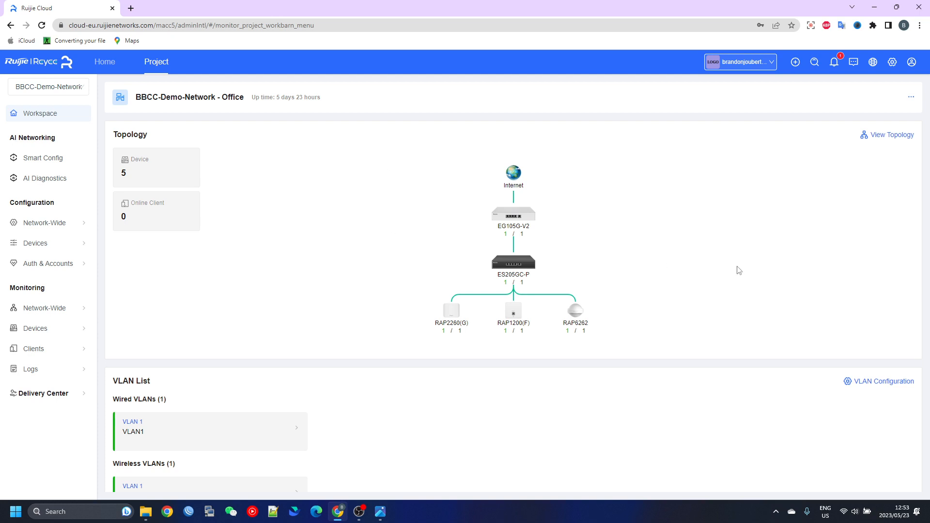
left_click(868, 385)
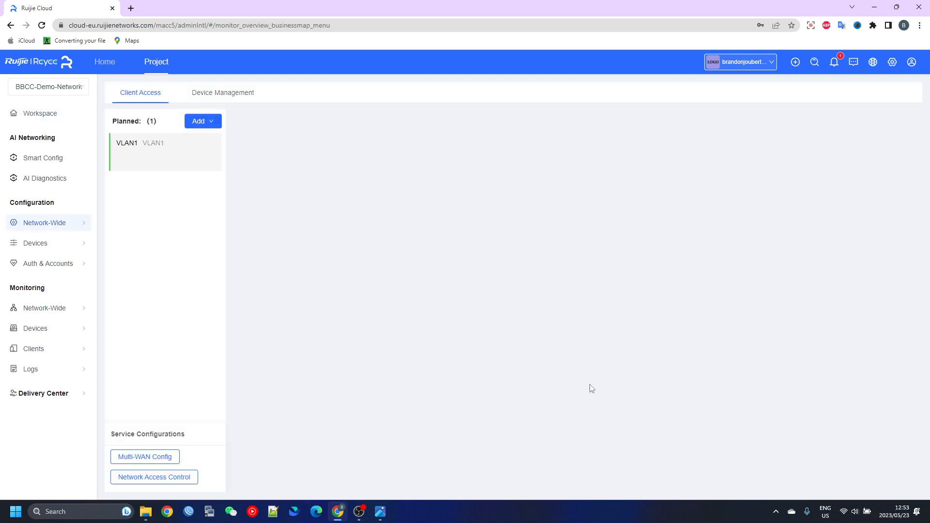
left_click(209, 126)
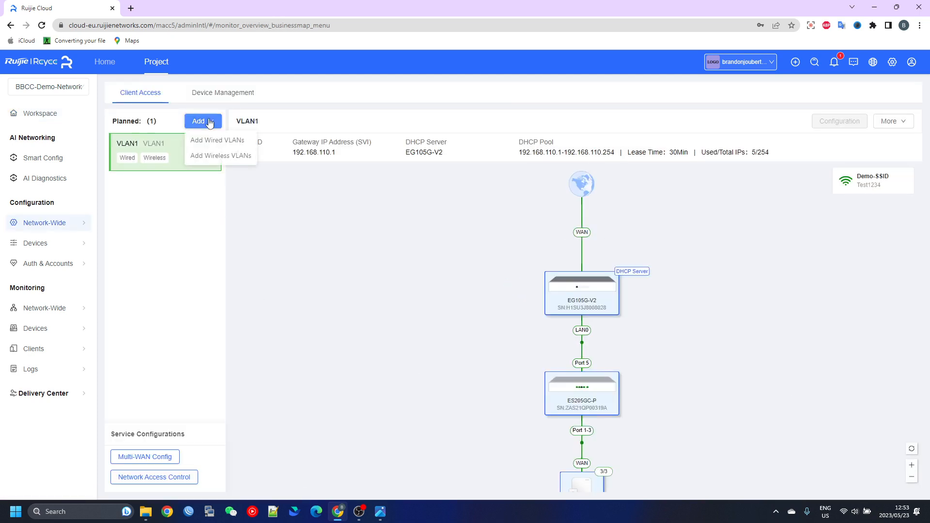
left_click(236, 156)
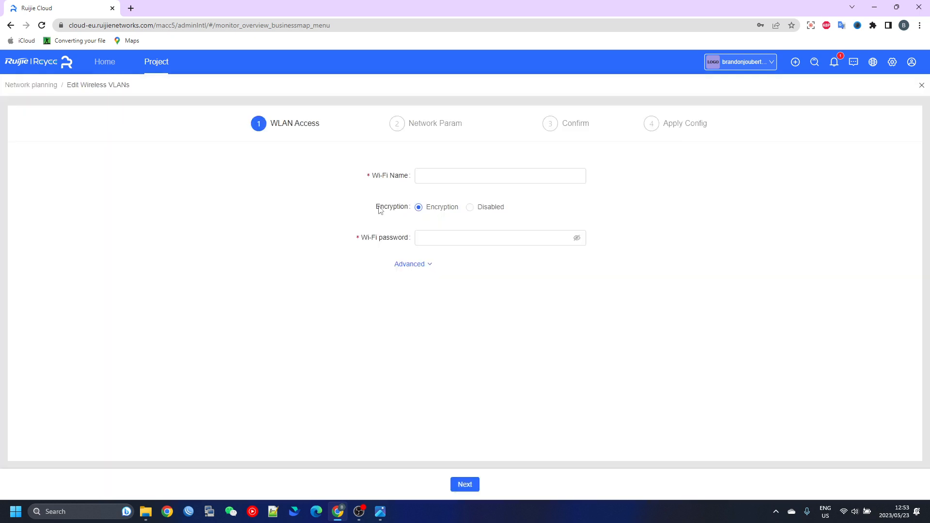
Name the Wi-Fi Office_1, enter its Wi-Fi password, show the advanced band options, and proceed to the network parameters
left_click(446, 180)
left_click_drag(372, 176, 431, 173)
left_click(436, 175)
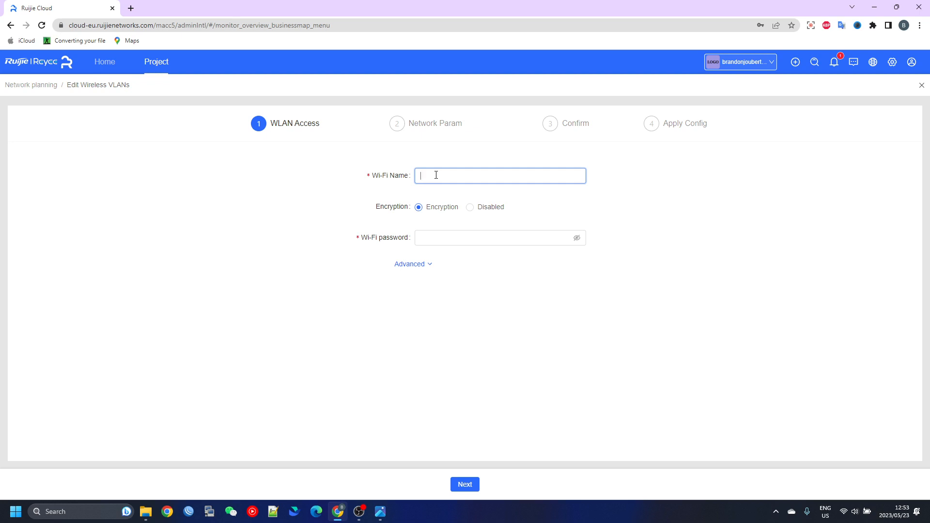
type("Office")
type("_2")
left_click(481, 239)
type("12345678")
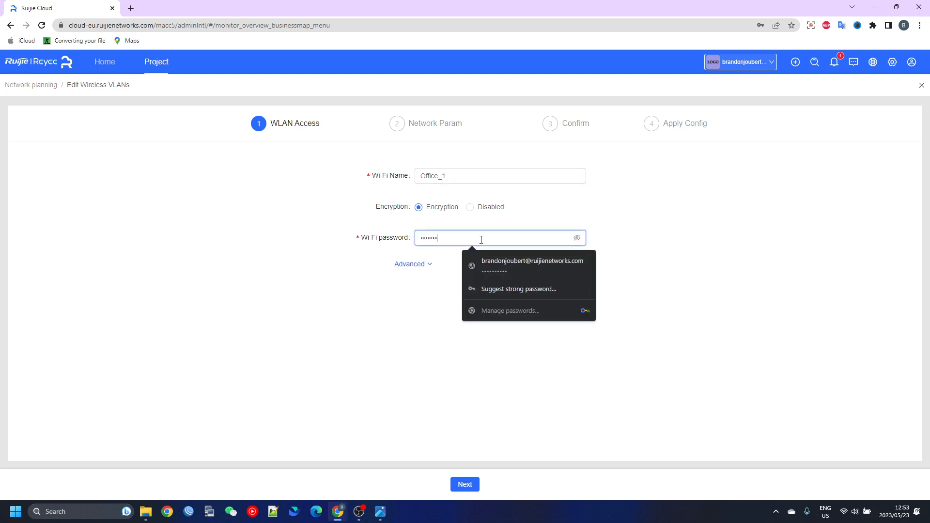
left_click(576, 238)
left_click(411, 265)
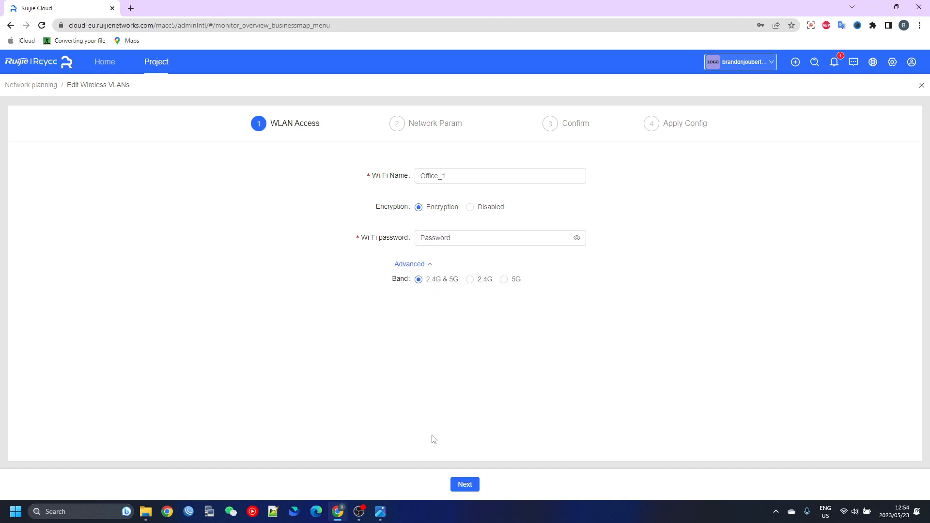
left_click(466, 485)
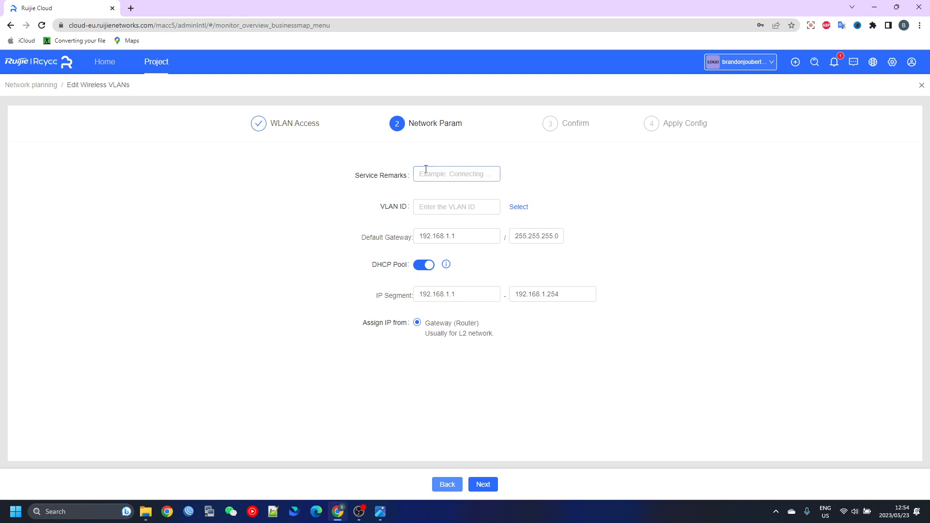
Set the service remarks to Office_1 and the VLAN ID to 10, and proceed to the confirmation stage
left_click(444, 175)
type("Office")
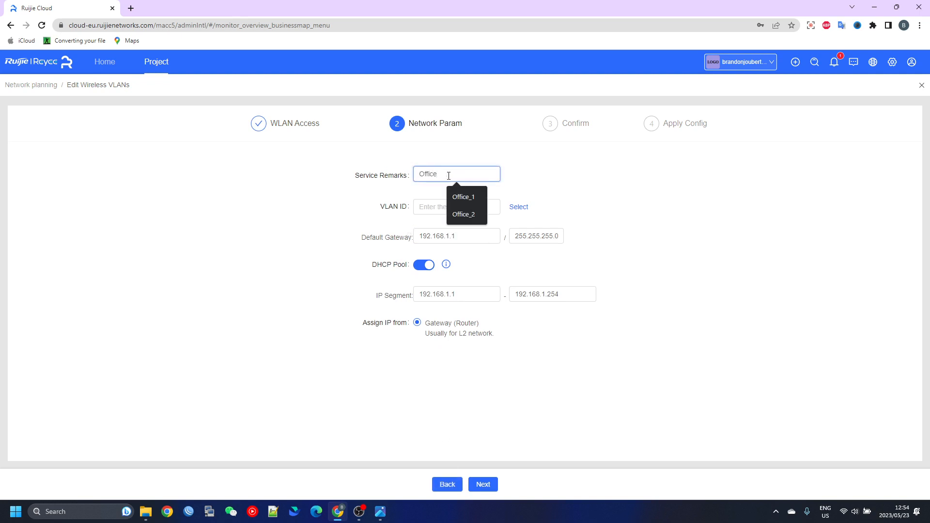
left_click(460, 196)
left_click(441, 209)
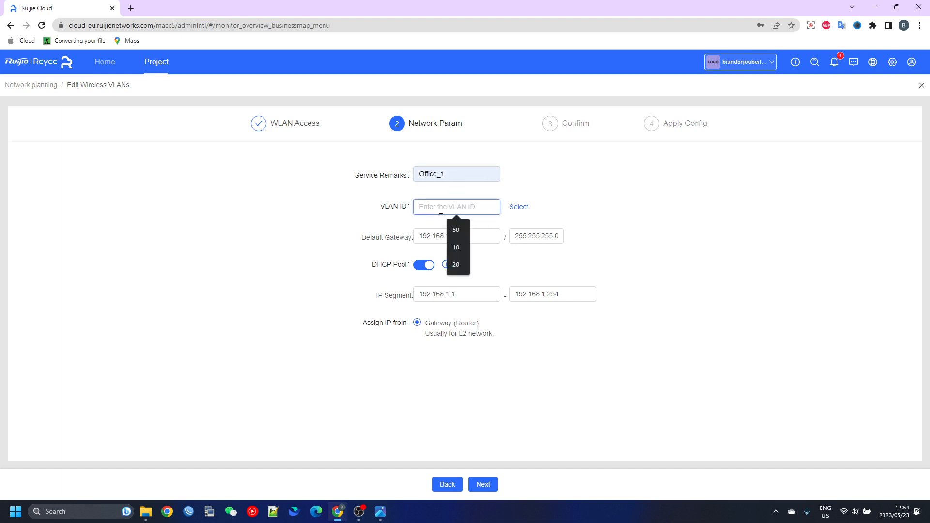
left_click(457, 244)
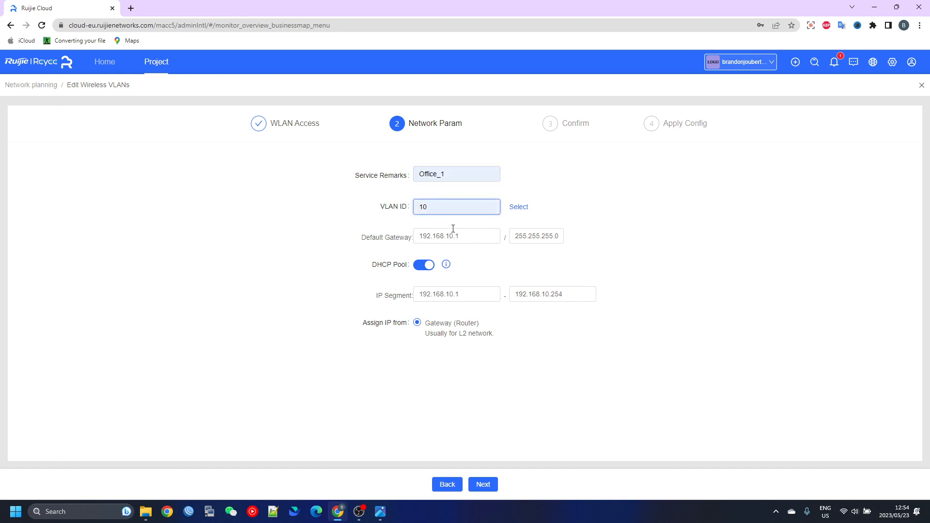
double_click(458, 236)
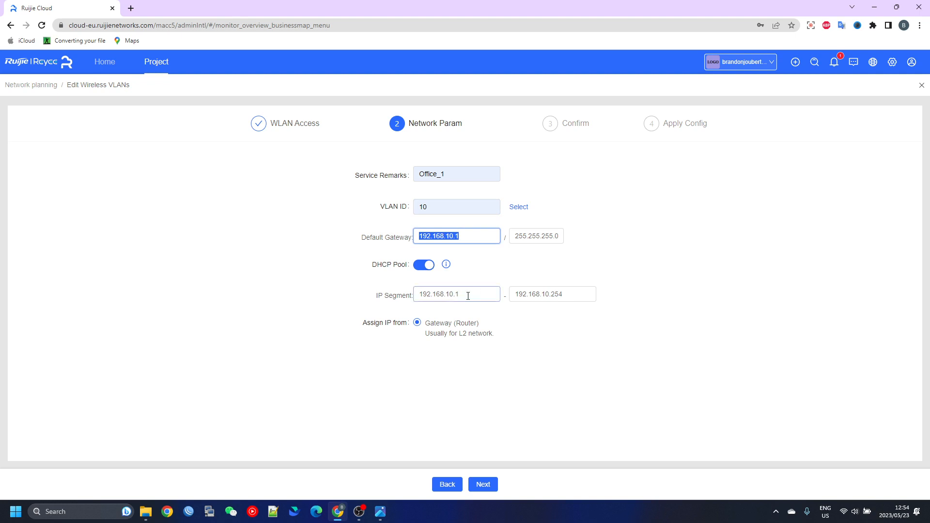
left_click_drag(468, 296, 424, 297)
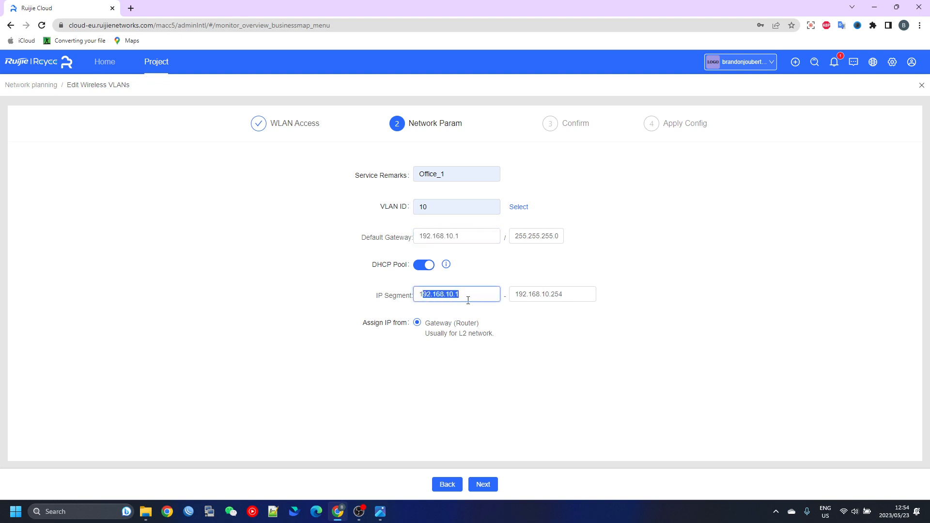
left_click(478, 293)
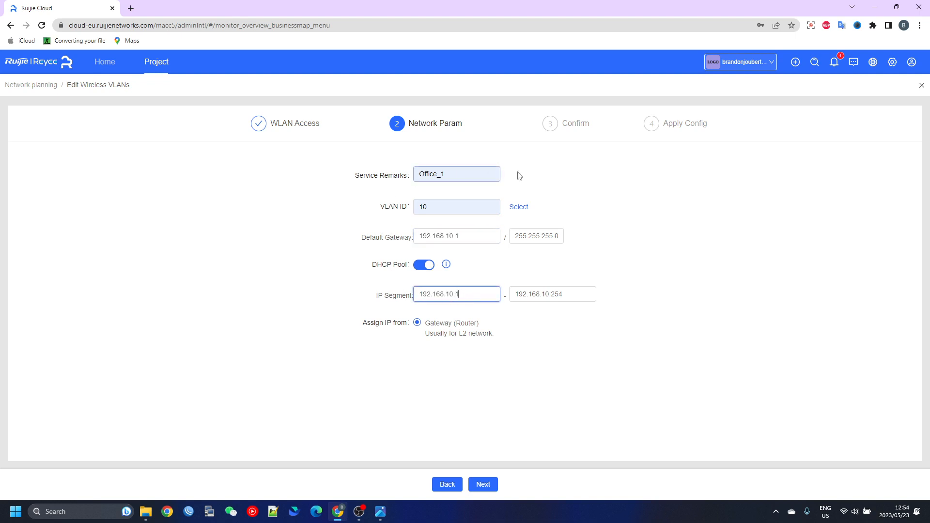
left_click(483, 484)
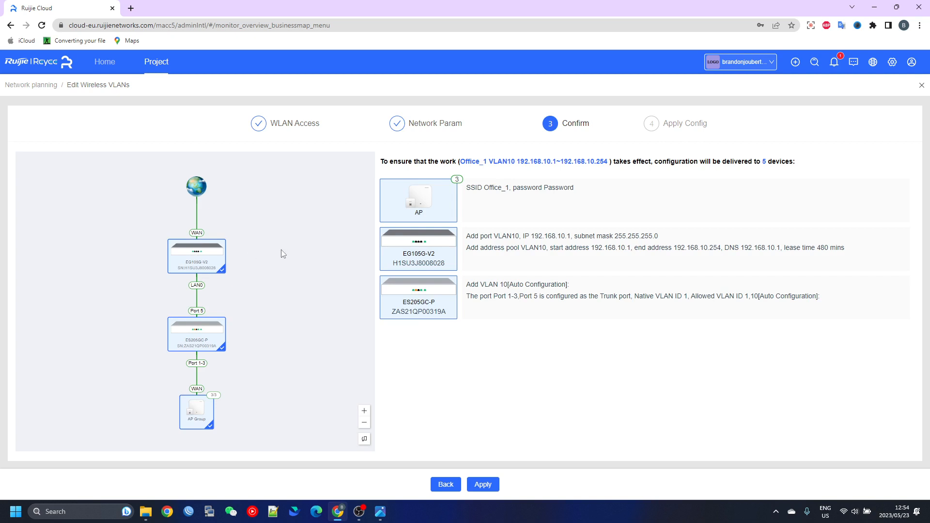
Apply the Office_1 wireless VLAN configuration to the devices and return to the network overview without saving the password in the browser
left_click(483, 484)
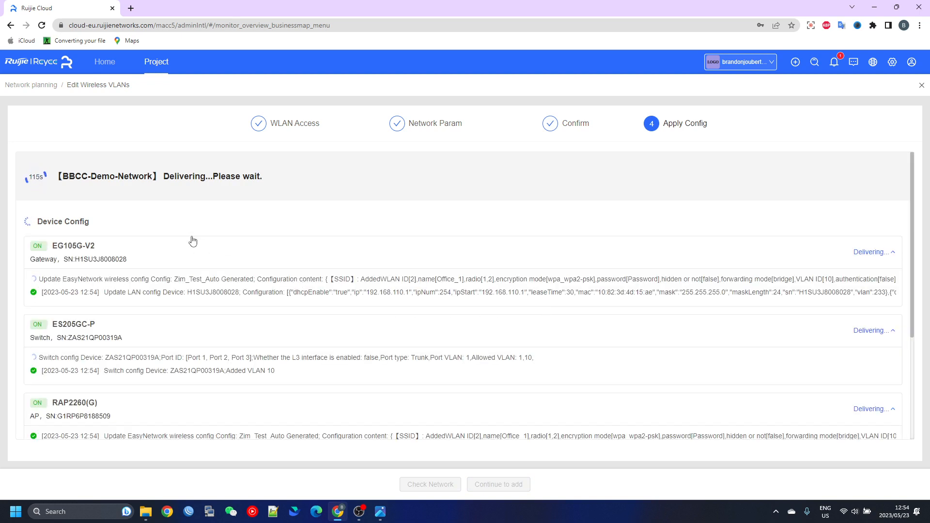
scroll(194, 239, "down", 5)
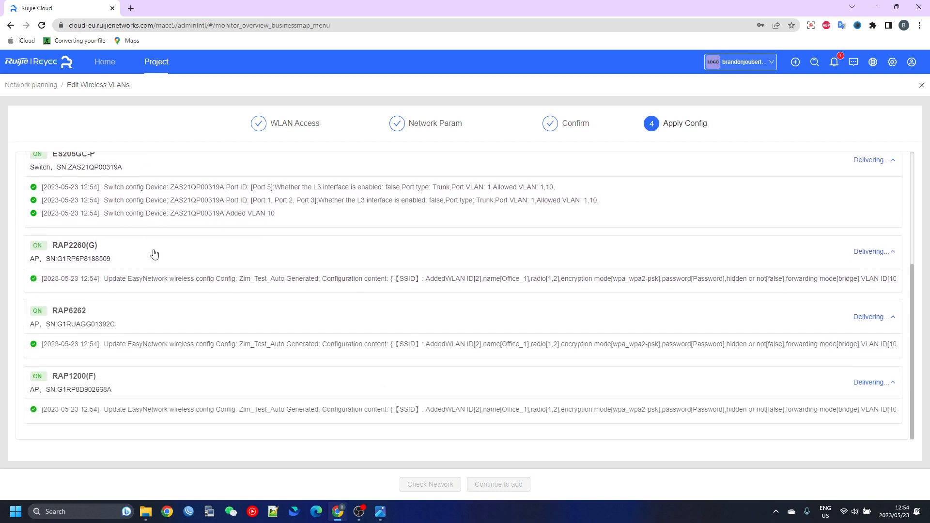
scroll(161, 258, "up", 1)
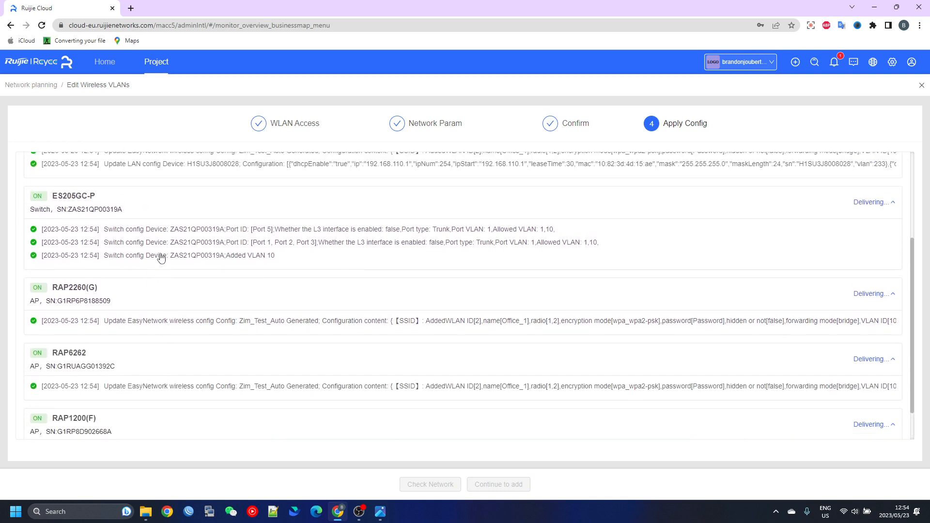
scroll(165, 249, "up", 3)
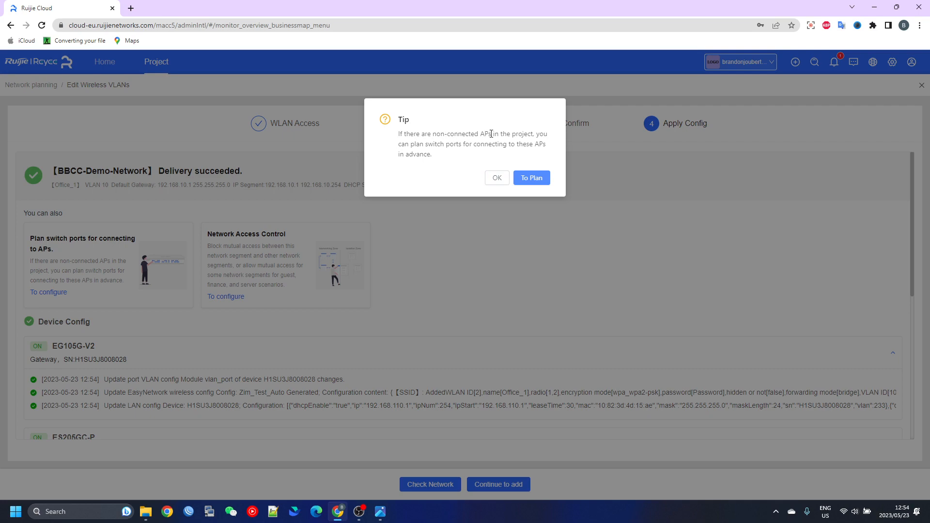
left_click(498, 178)
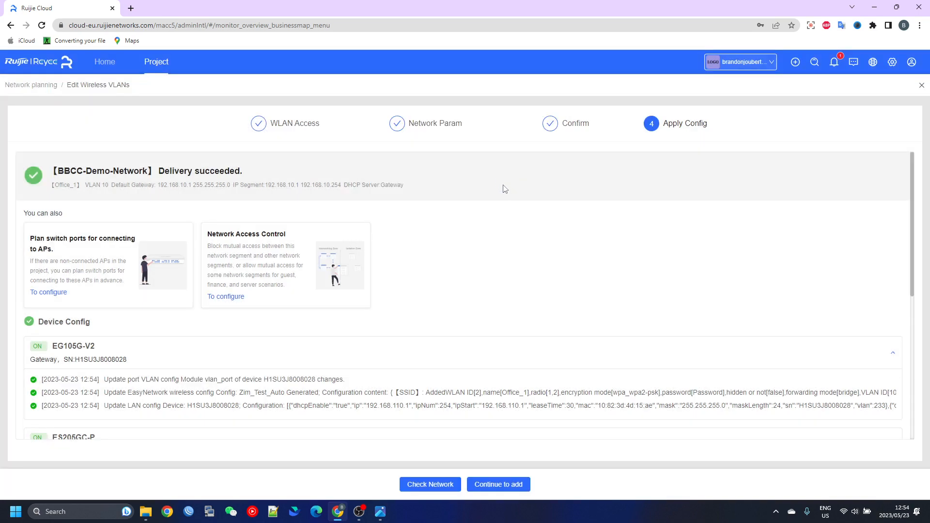
left_click(439, 485)
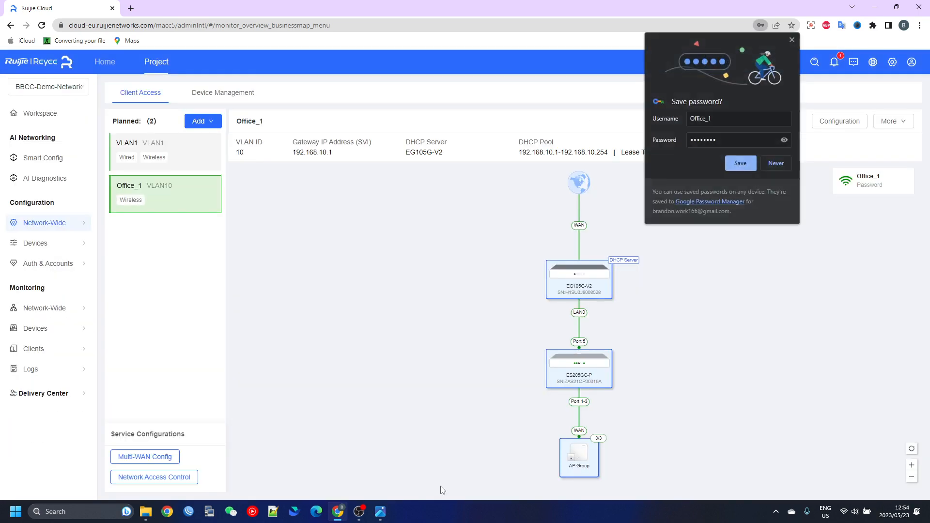
left_click(792, 39)
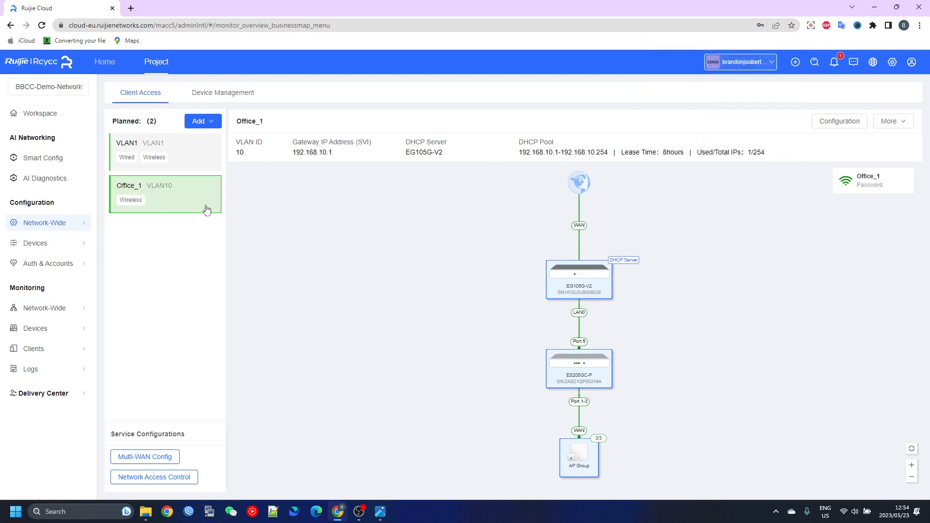
Compare the topology and network details of VLAN1 with those of the Office_1 VLAN
left_click(189, 159)
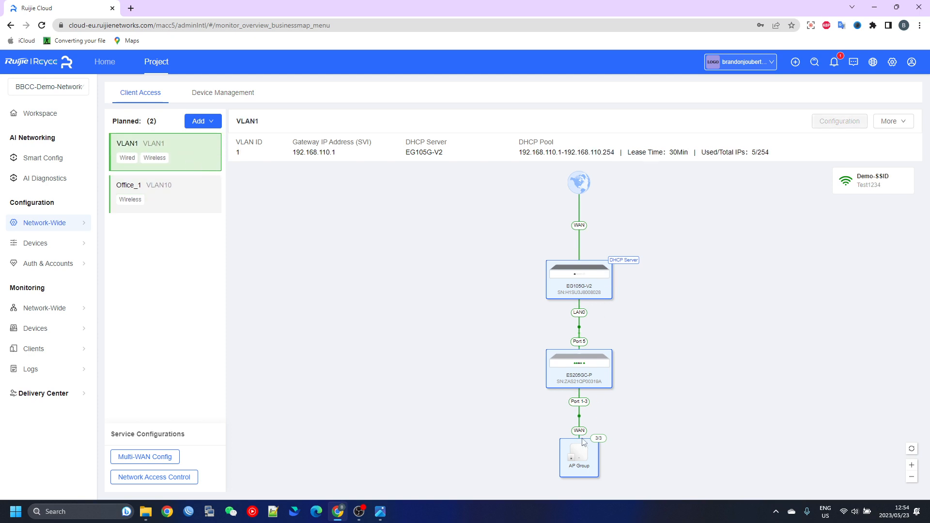
left_click(165, 189)
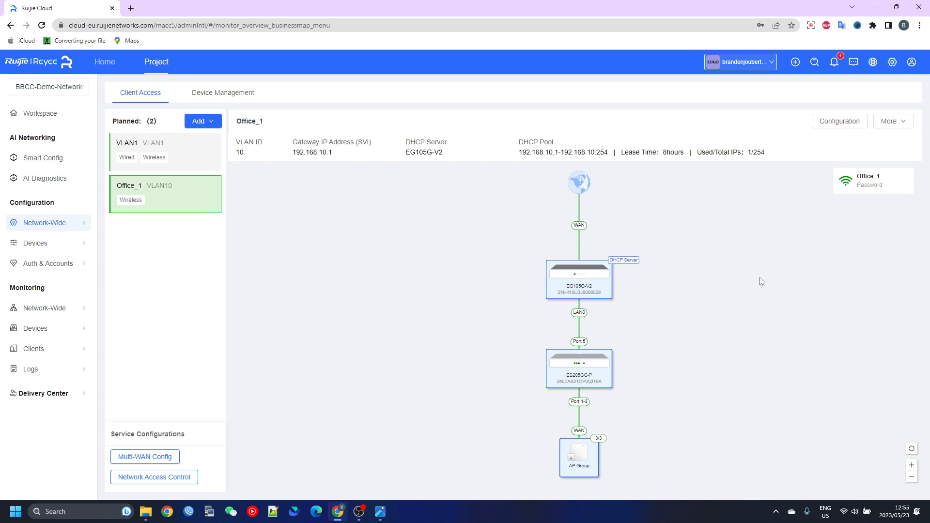
scroll(760, 278, "down", 2)
scroll(678, 280, "up", 2)
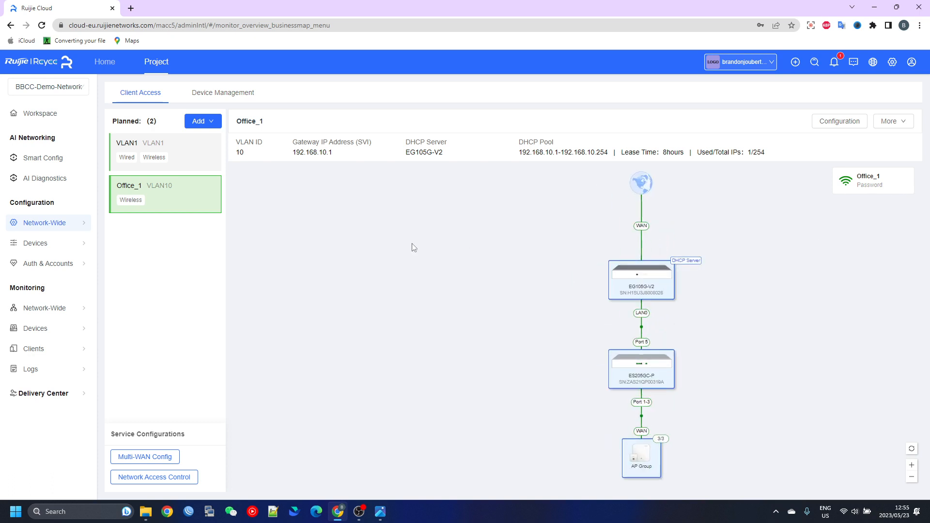
Add another wireless VLAN with the Wi-Fi name Office_2, enter its Wi-Fi password, and proceed to the network parameters
left_click(199, 122)
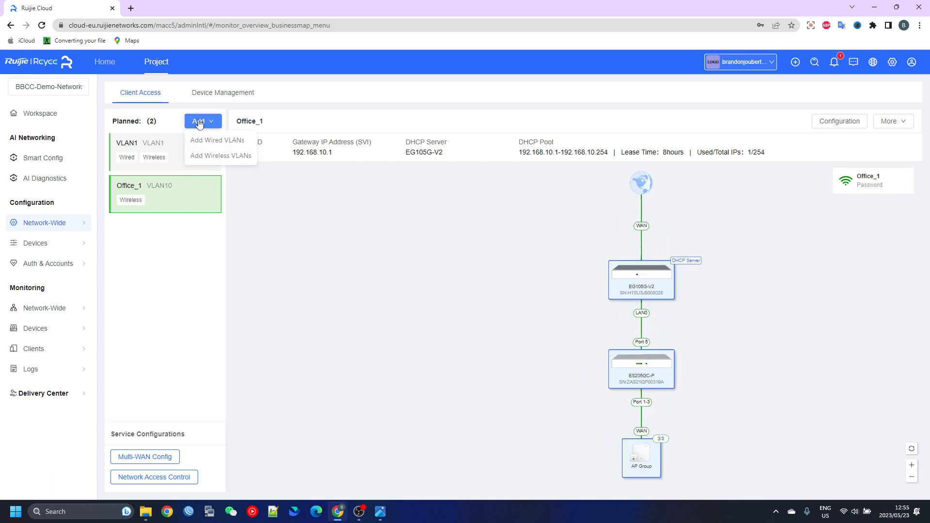
left_click(227, 157)
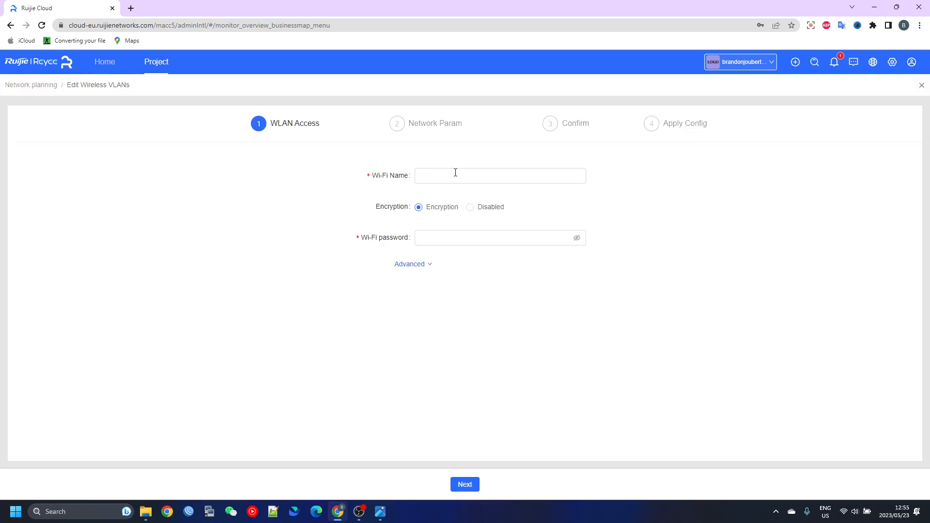
left_click(455, 173)
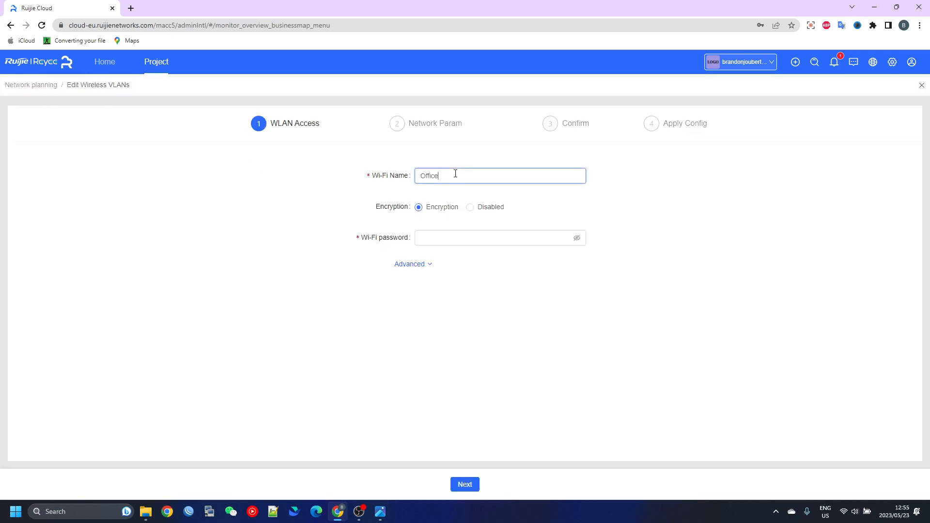
left_click(456, 235)
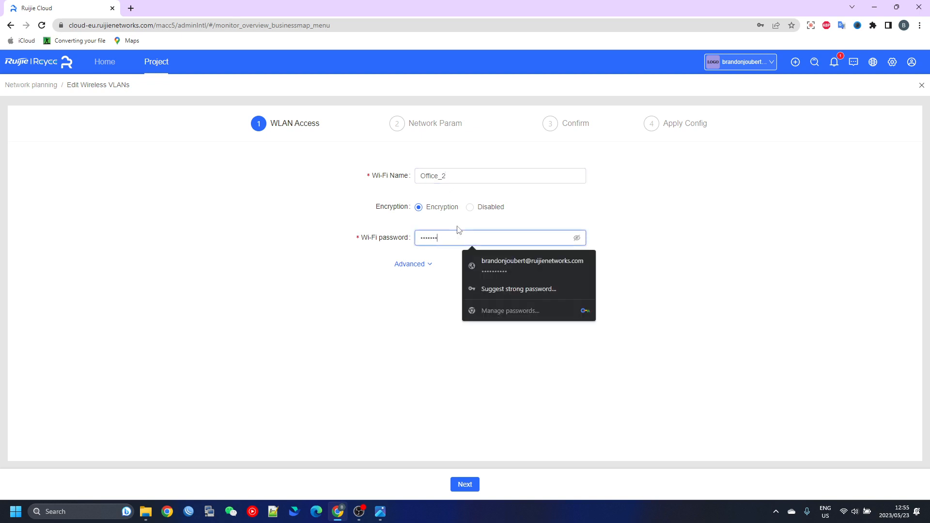
left_click(306, 241)
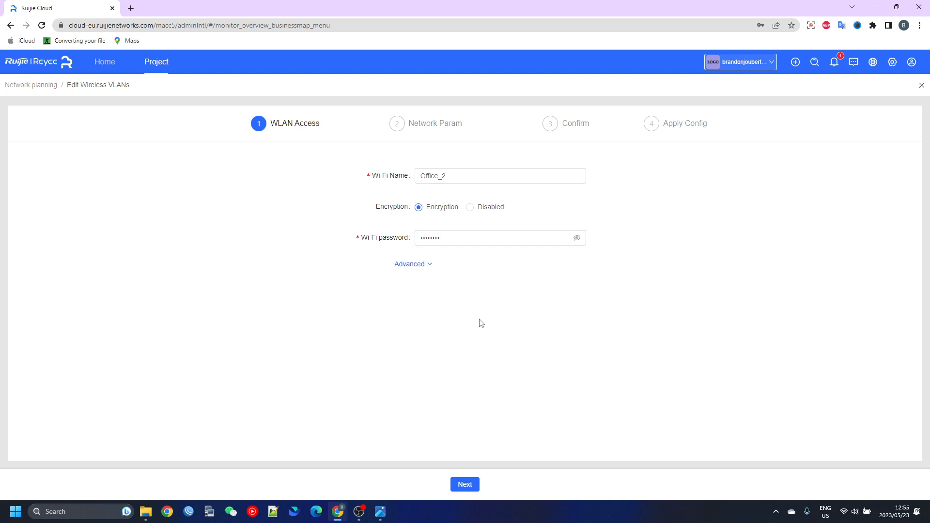
left_click(424, 265)
left_click(465, 485)
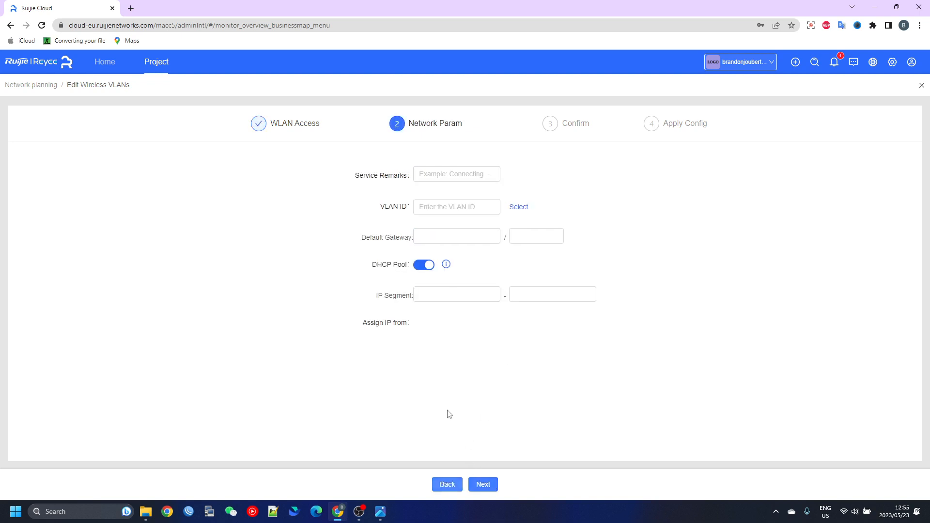
Set the service remarks to Office_2 and the VLAN ID to 20, check the addressing, and proceed to the confirmation stage
left_click(439, 170)
type("Office")
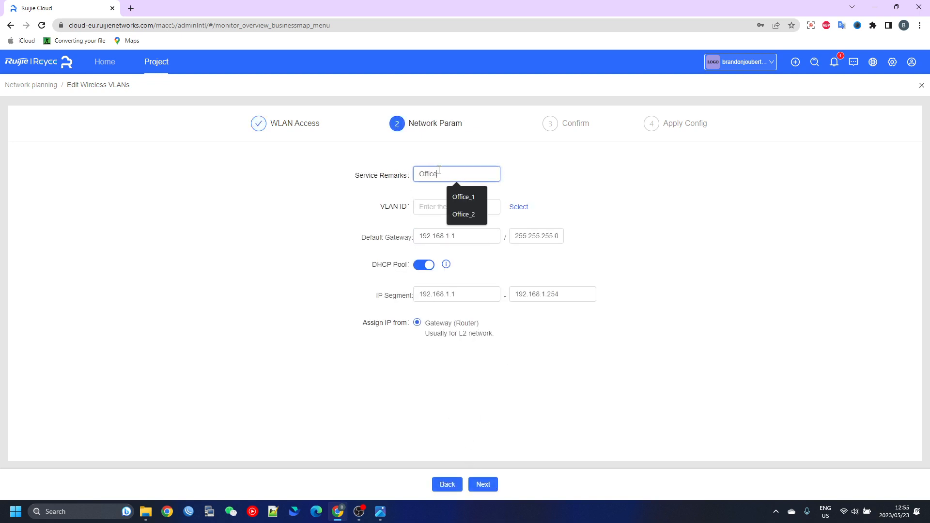
type("_2")
left_click(471, 207)
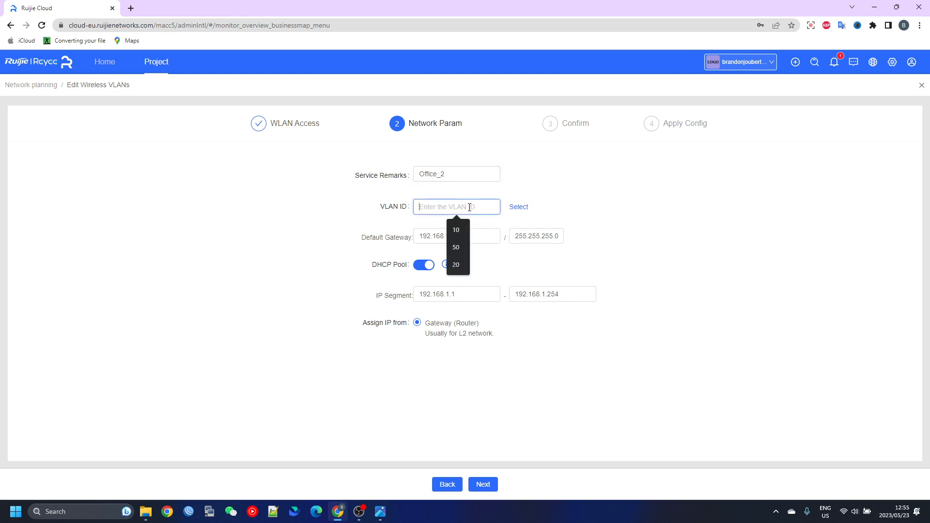
type("20")
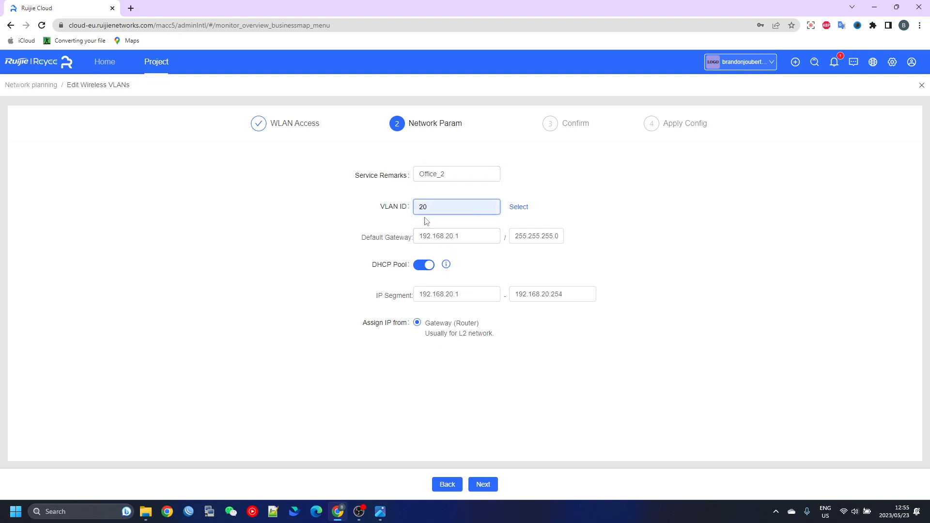
left_click_drag(470, 237, 393, 245)
left_click_drag(464, 293, 392, 295)
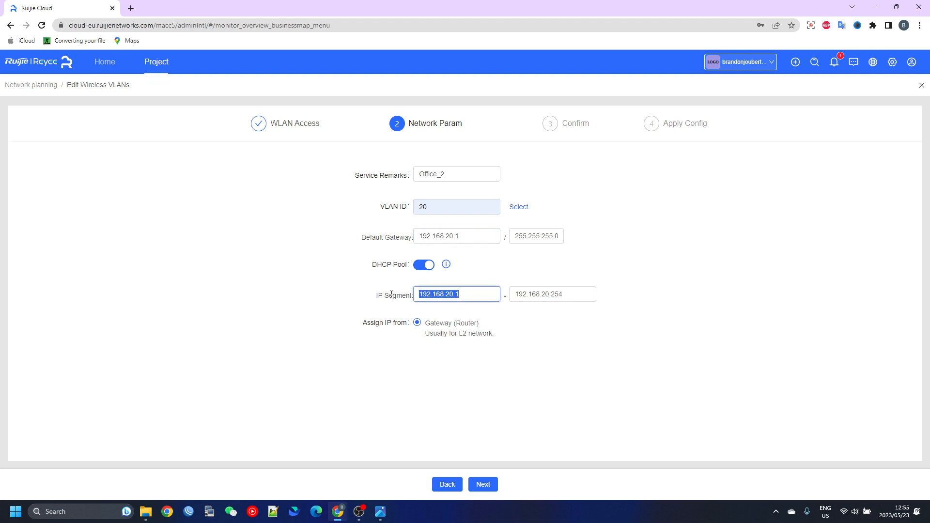
left_click(478, 486)
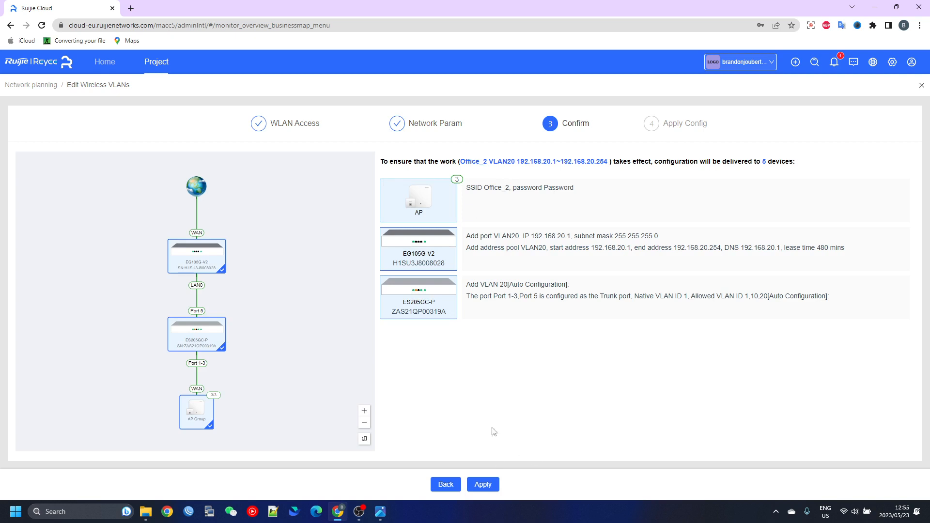
Apply the Office_2 wireless VLAN configuration to the devices and return to the network overview without saving the password in the browser
left_click(484, 485)
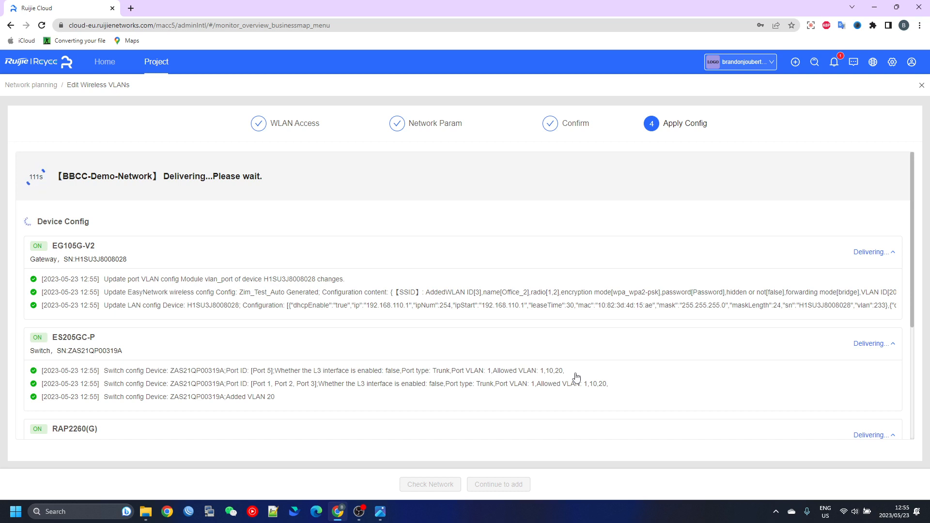
scroll(75, 302, "down", 2)
scroll(171, 319, "down", 2)
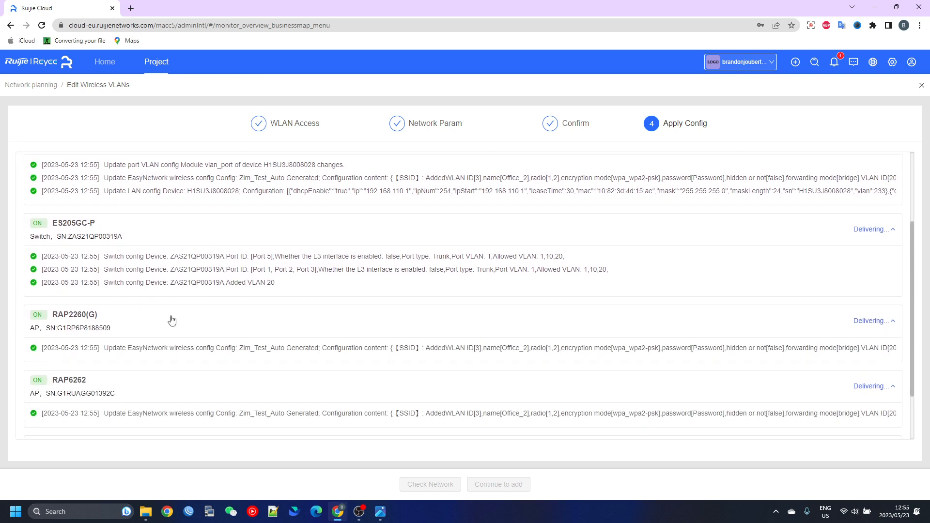
scroll(188, 295, "up", 4)
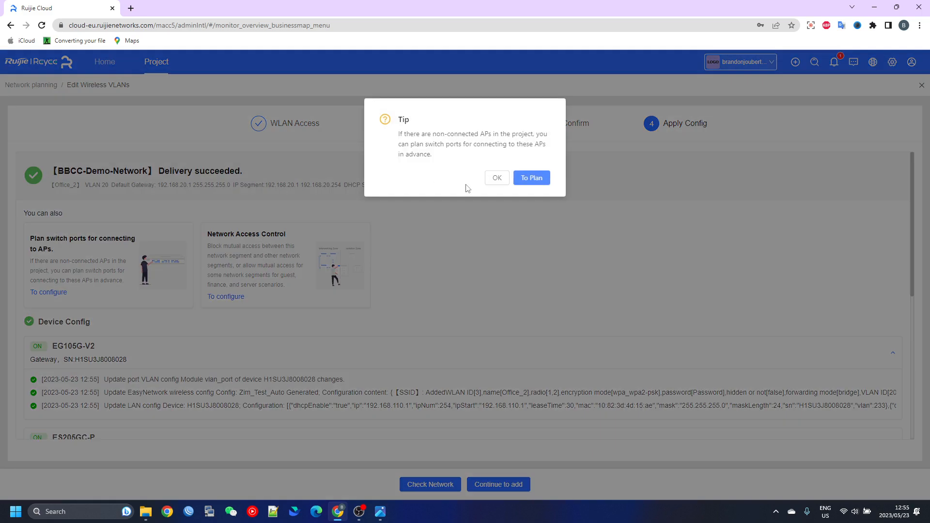
left_click(497, 178)
left_click(422, 486)
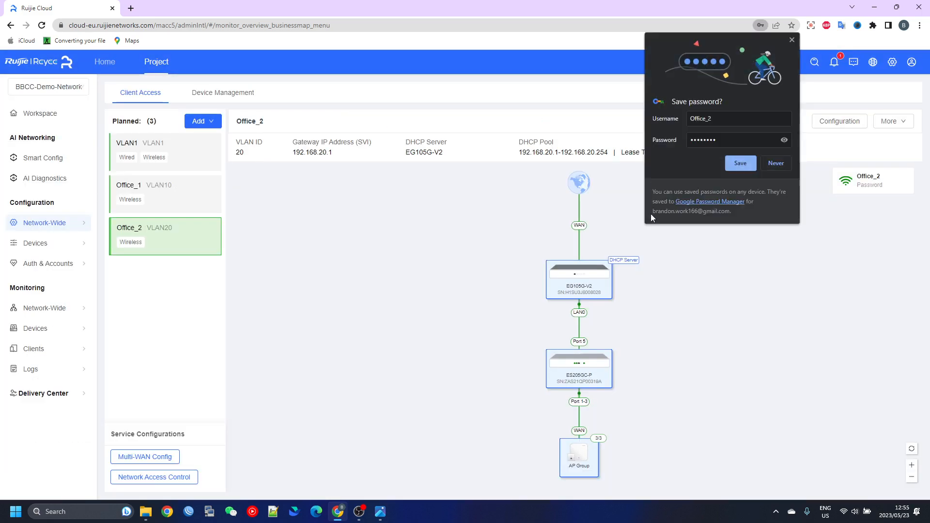
left_click(792, 40)
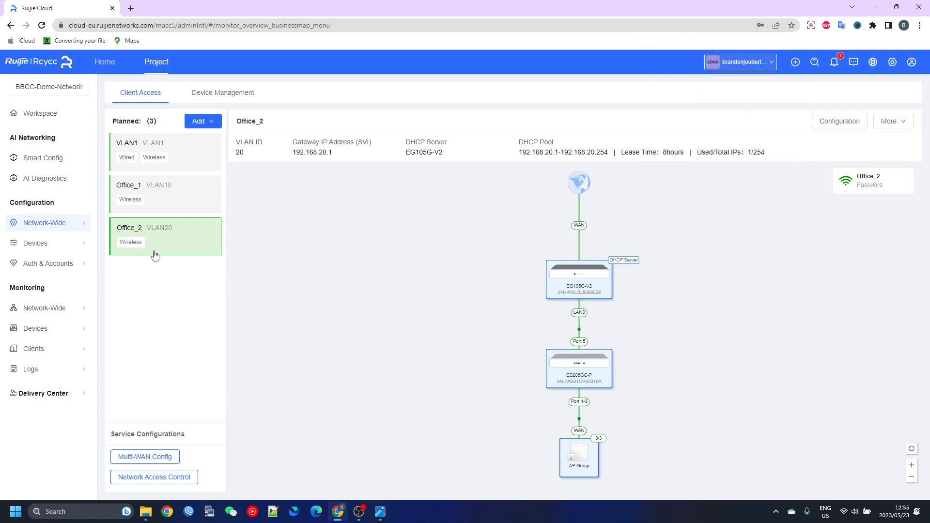
Compare the network details of VLAN1, Office_1 and Office_2 in the planned network list
left_click(187, 156)
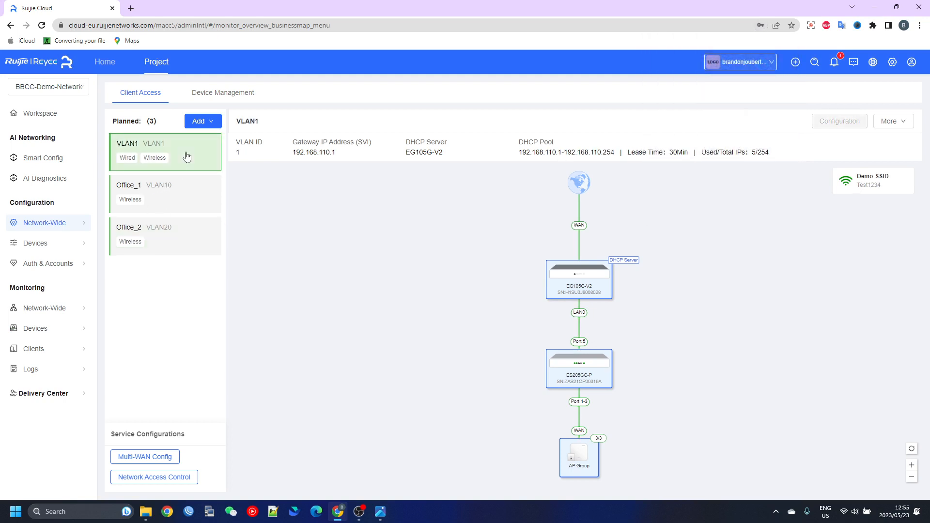
left_click(187, 206)
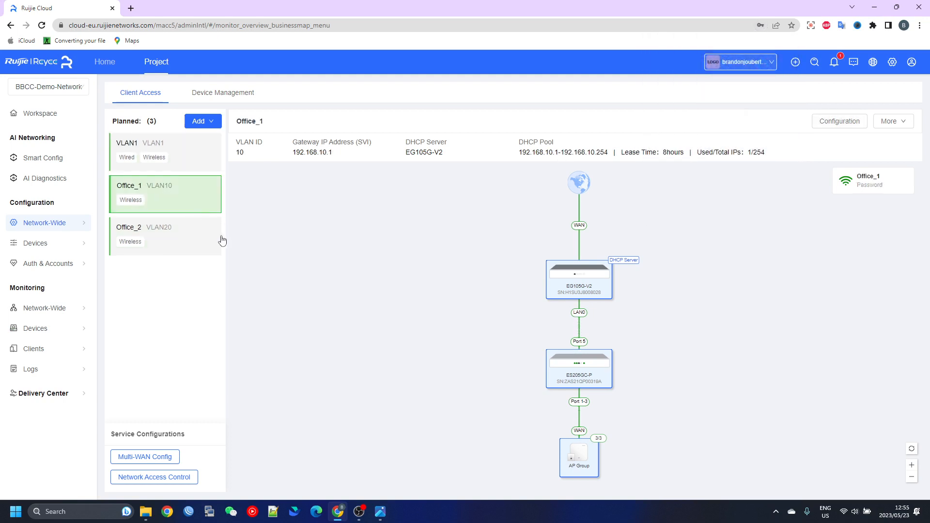
left_click(188, 241)
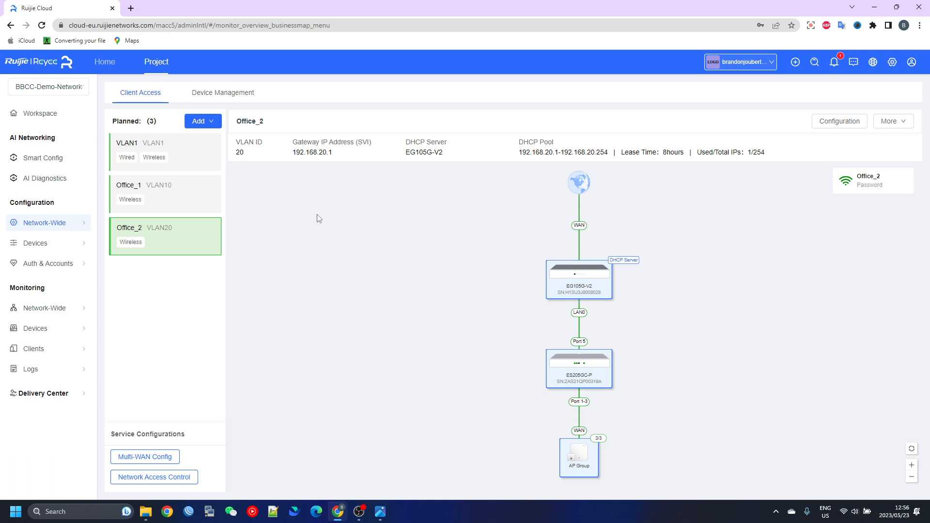
Open the eWeb management system of the project's EG105G-V2 gateway from the monitored gateway devices
mouse_move(41, 329)
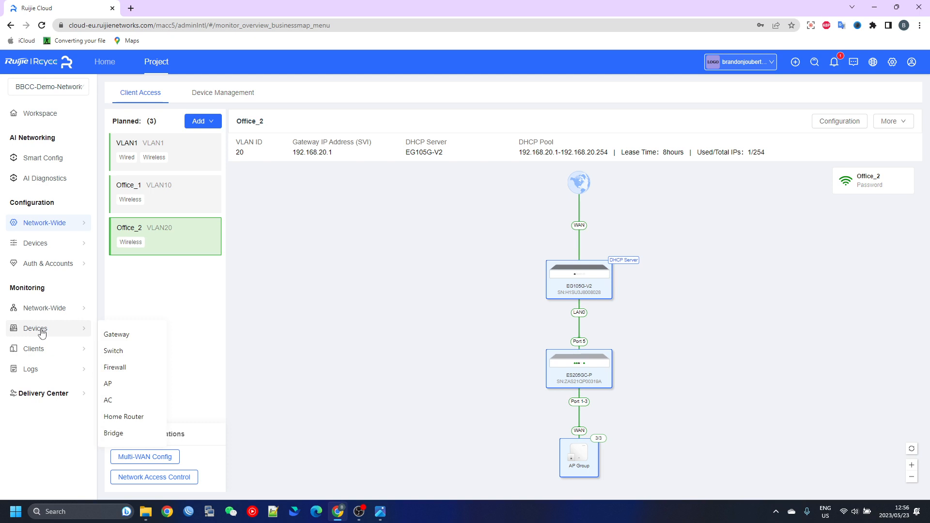
left_click(117, 335)
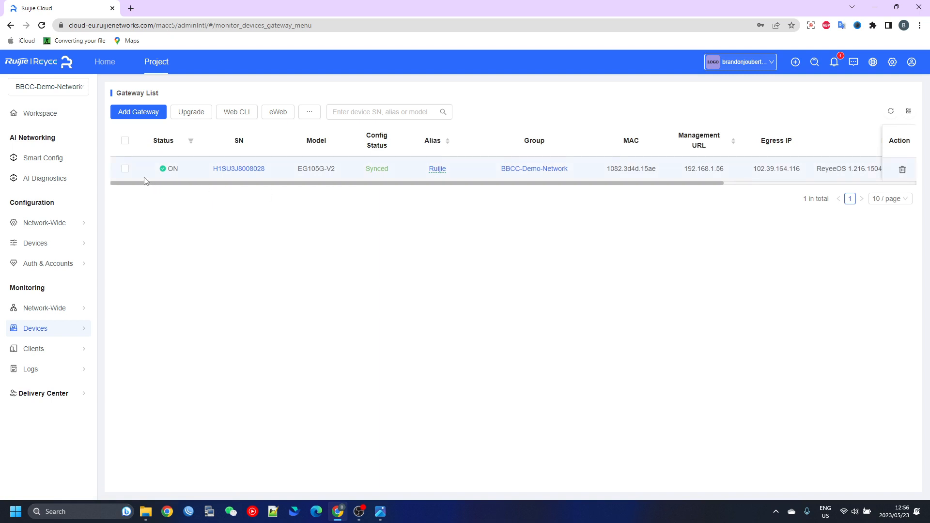
left_click(125, 170)
left_click(278, 115)
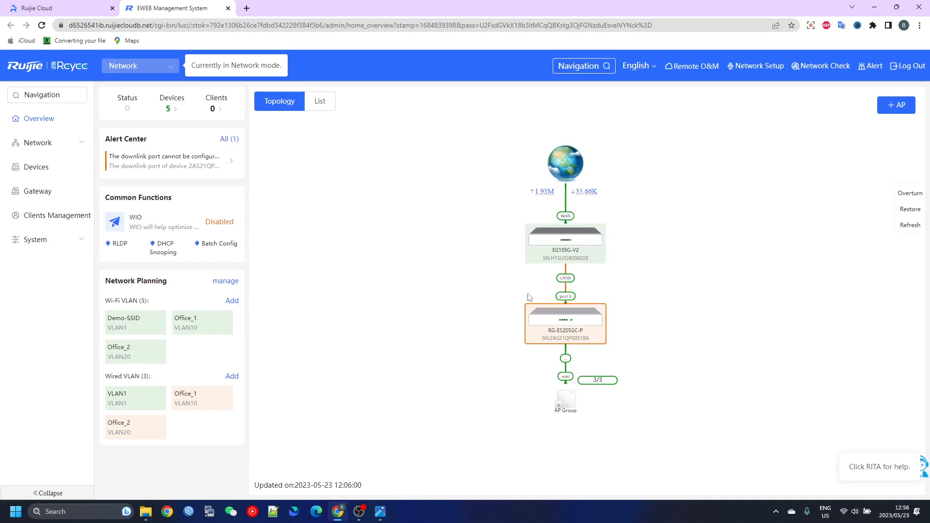
Examine the RG-ES205GC-P switch details, the downlink port alert, and the Office_1 wired VLAN in the network overview
left_click(574, 319)
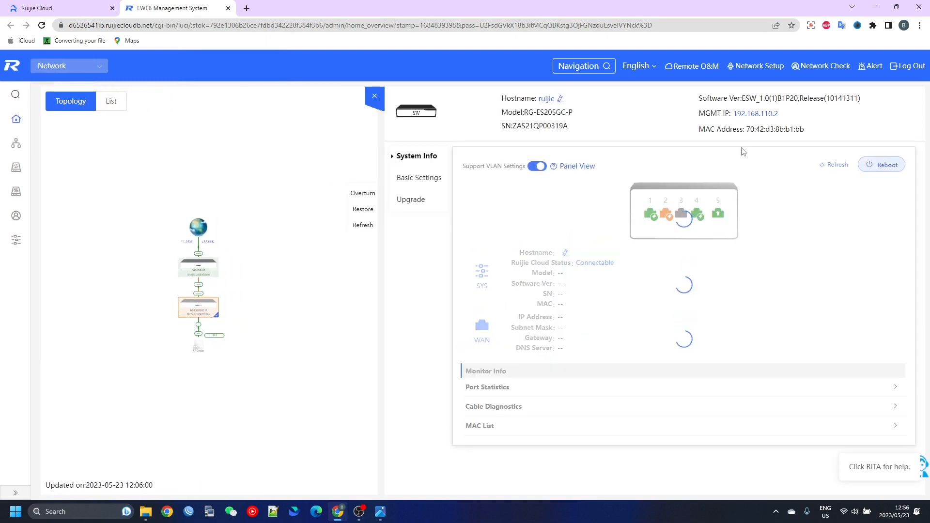
left_click(380, 102)
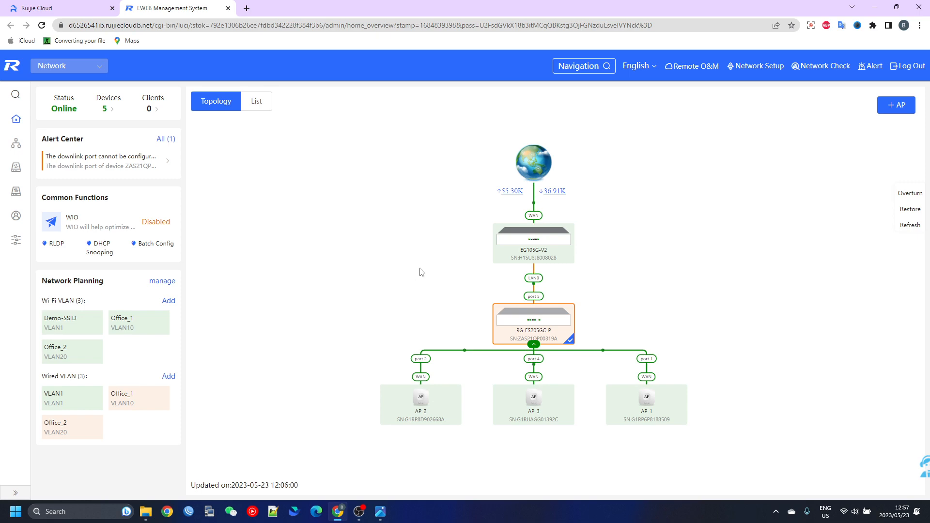
left_click(165, 163)
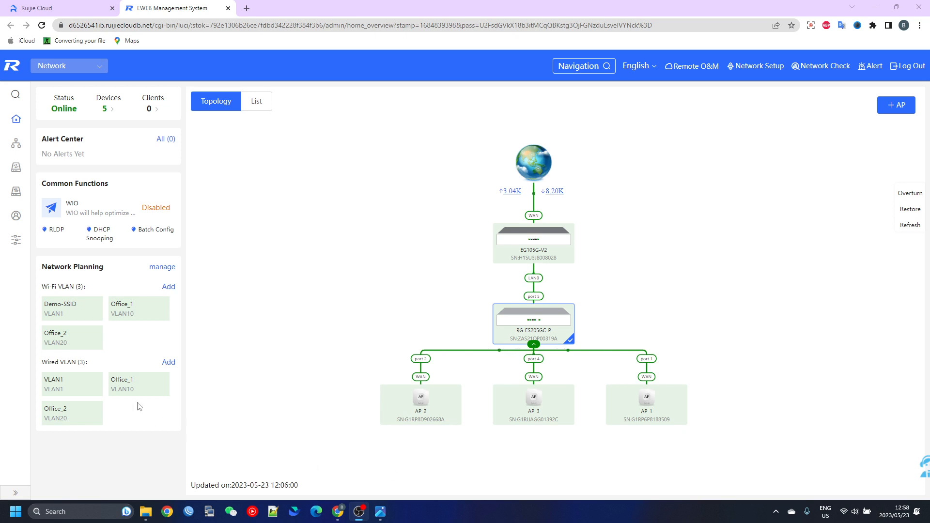
left_click(133, 381)
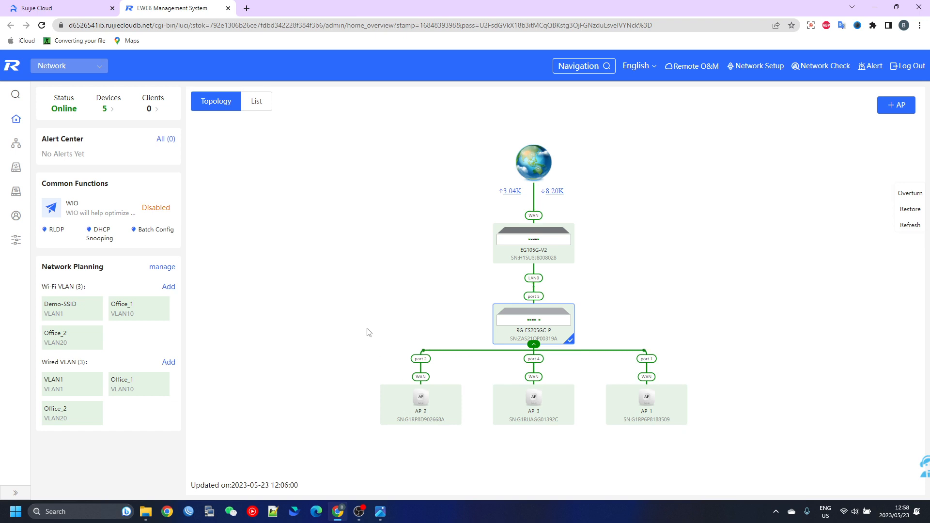
List only the access points in the device list, expand the group tree, and show the Default group
left_click(16, 169)
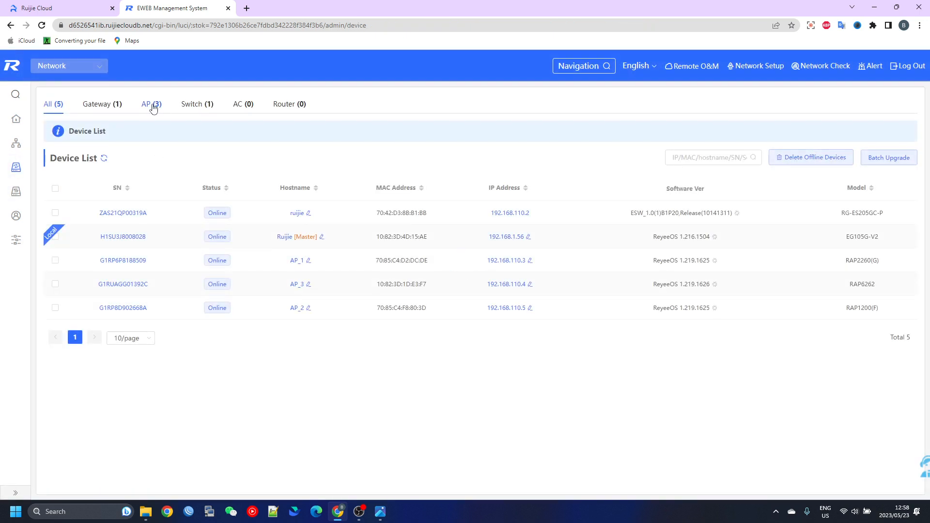
left_click(150, 105)
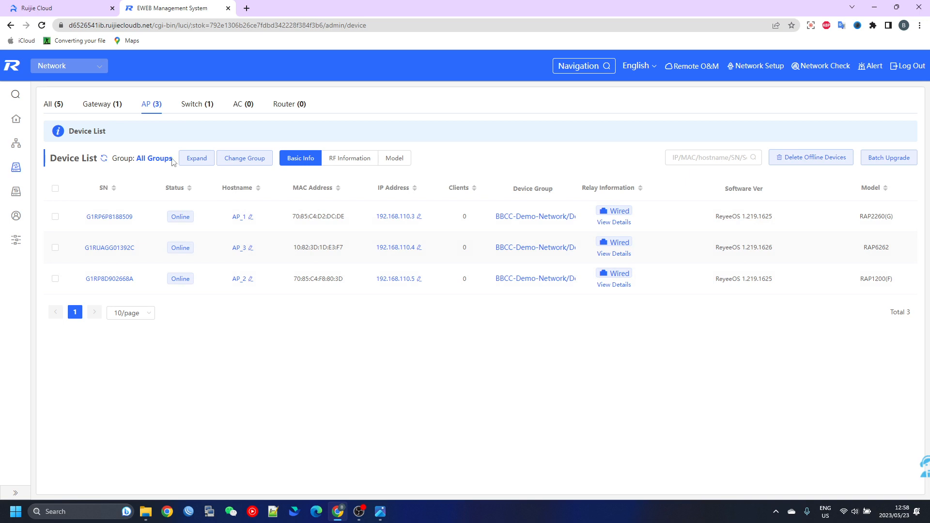
left_click(198, 158)
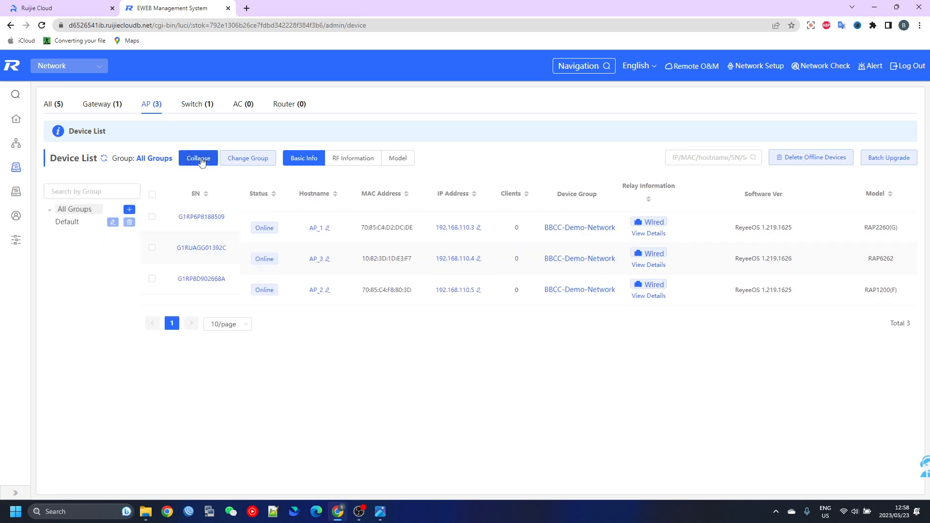
left_click(69, 222)
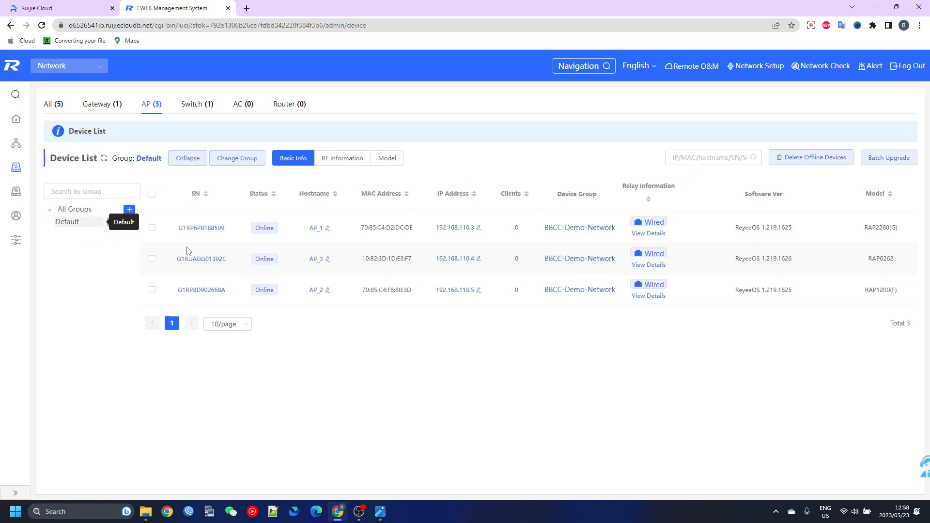
Add two access point groups named Office_1 and Office_2 under All Groups
left_click(129, 210)
left_click(237, 208)
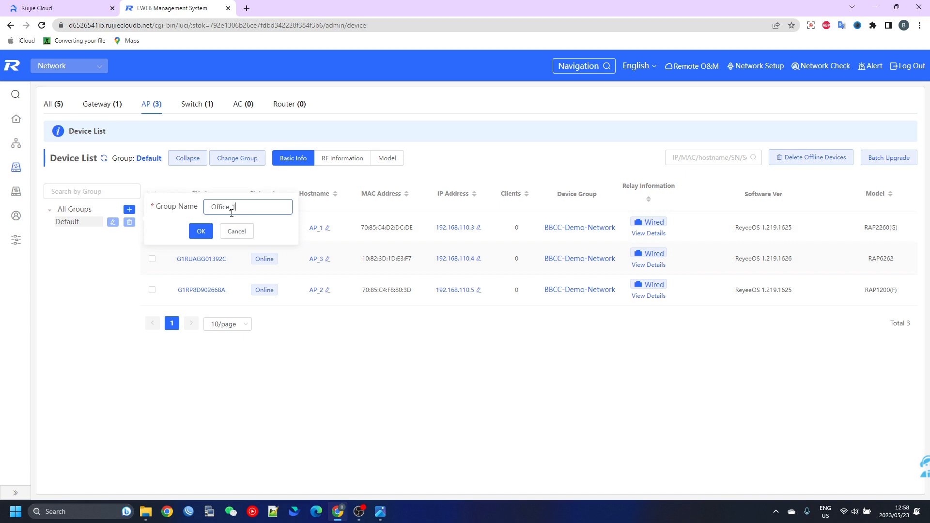
left_click(202, 231)
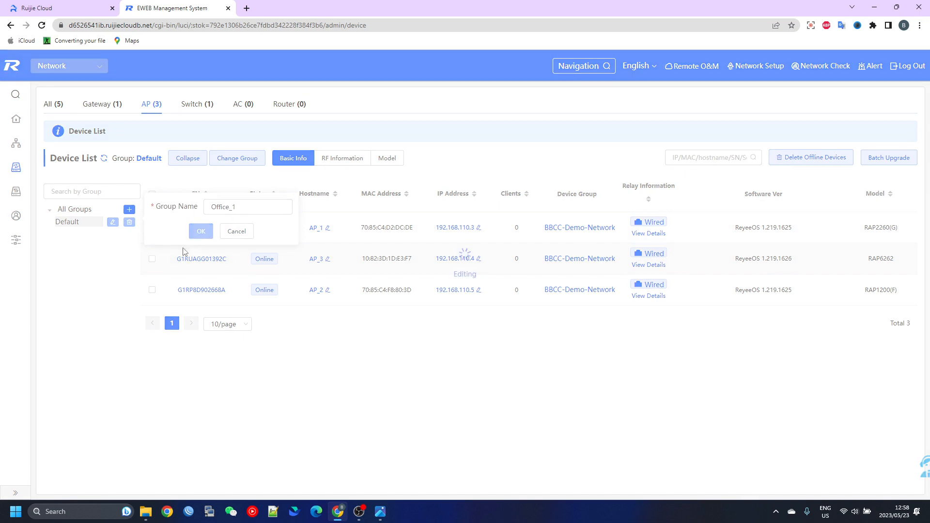
left_click(129, 210)
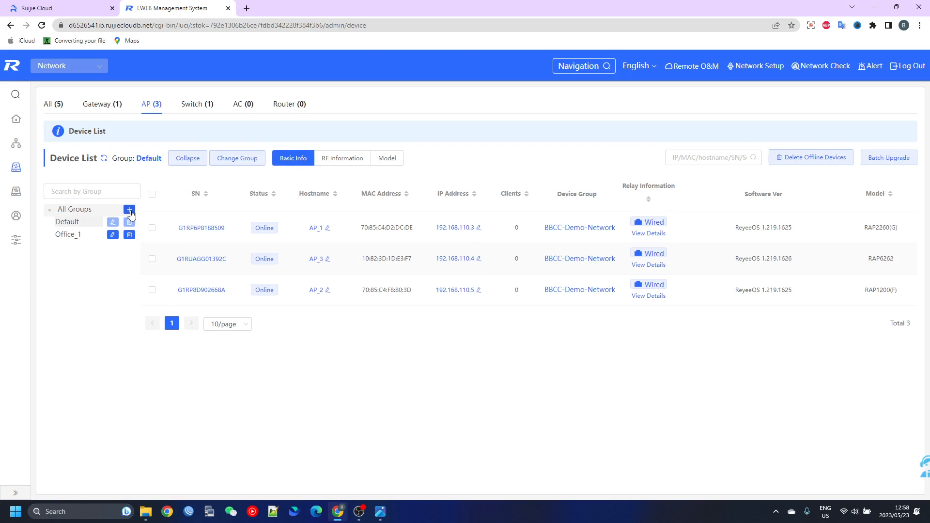
left_click(235, 217)
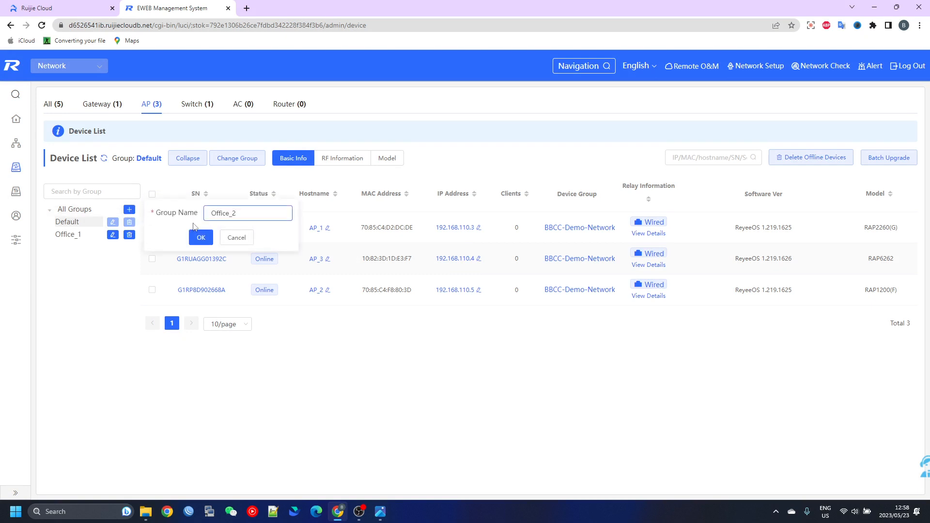
type("Office_2")
left_click(201, 237)
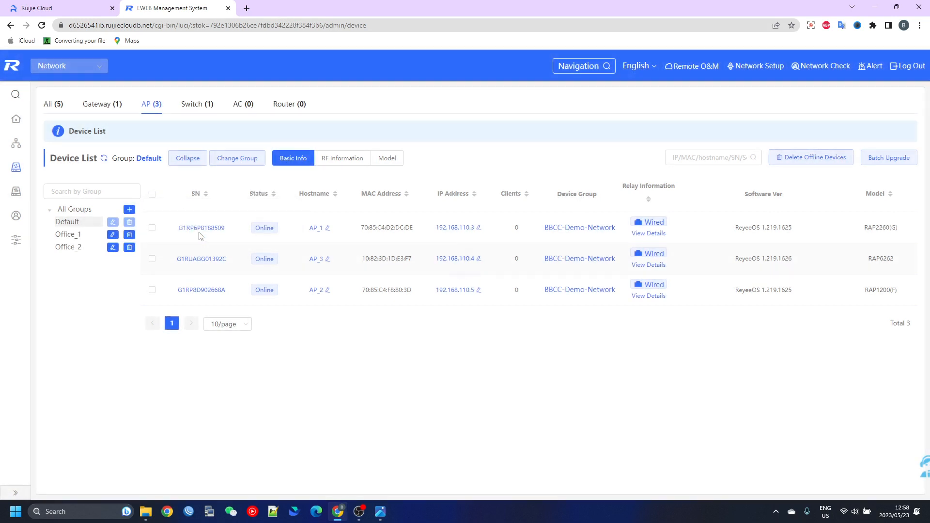
Check the members of the Office_1 and Default groups, and consult the network diagram for each office's access points
left_click(75, 236)
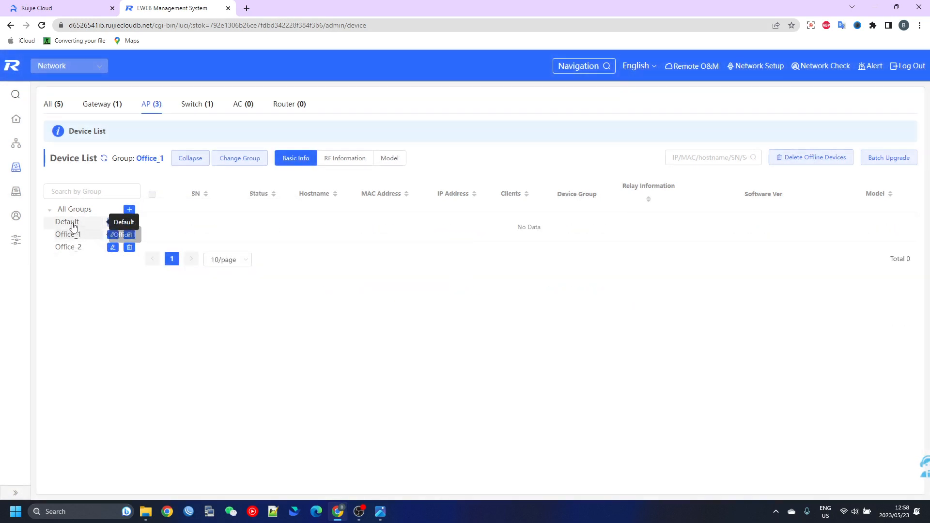
left_click(70, 223)
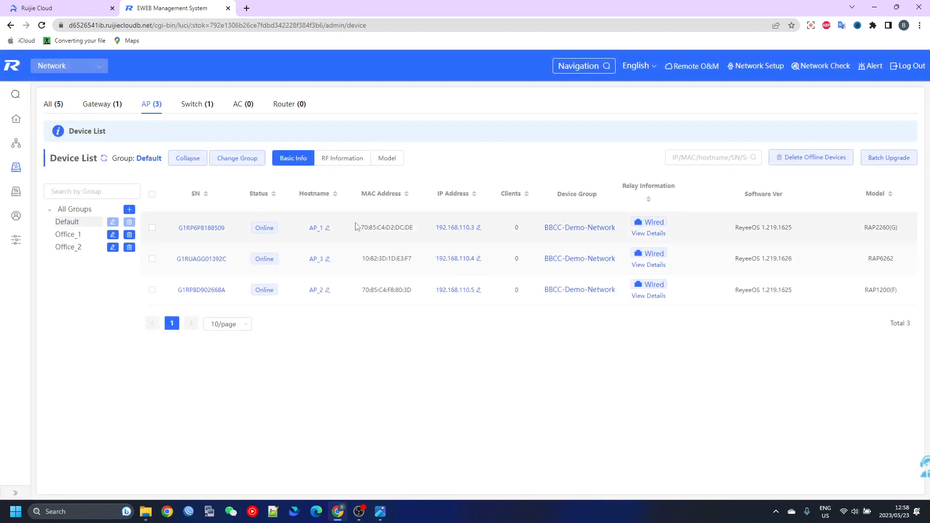
left_click(380, 509)
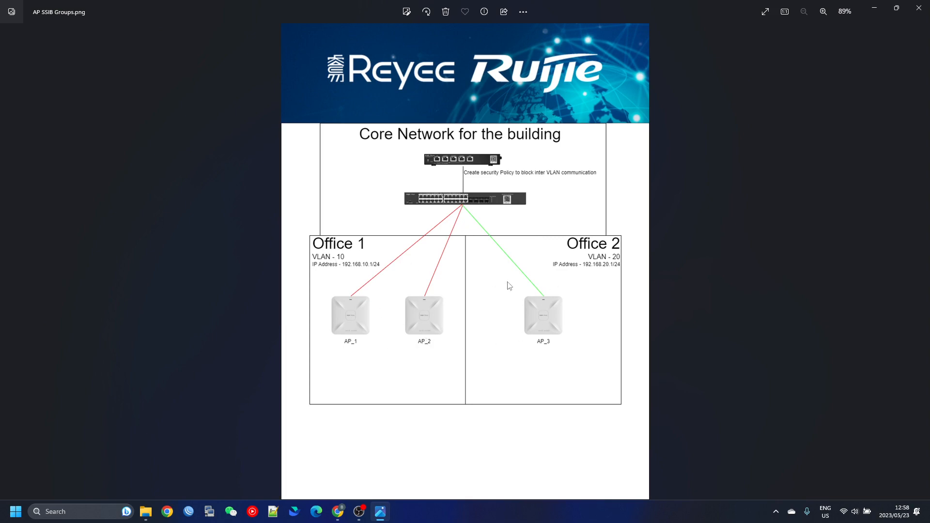
left_click(876, 18)
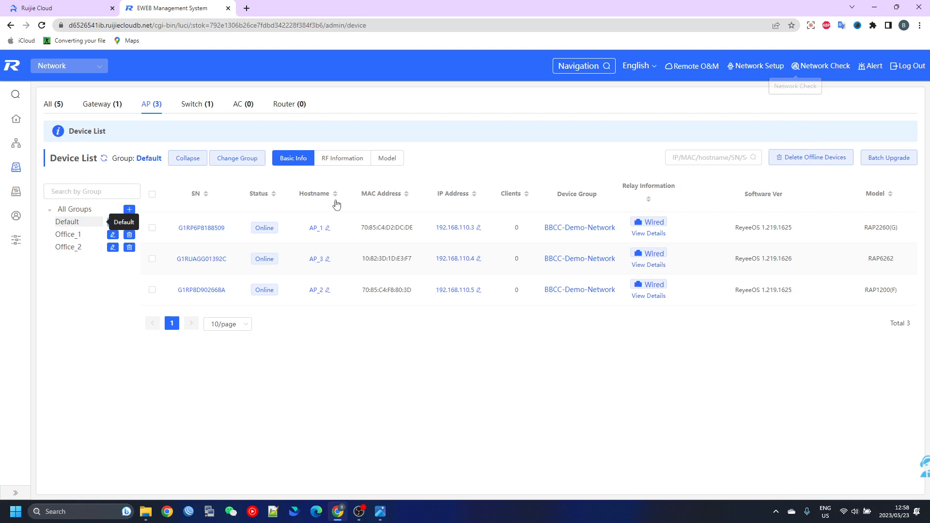
Move access points AP_1 and AP_2 from the Default group to the Office_1 group
left_click(152, 228)
left_click(151, 290)
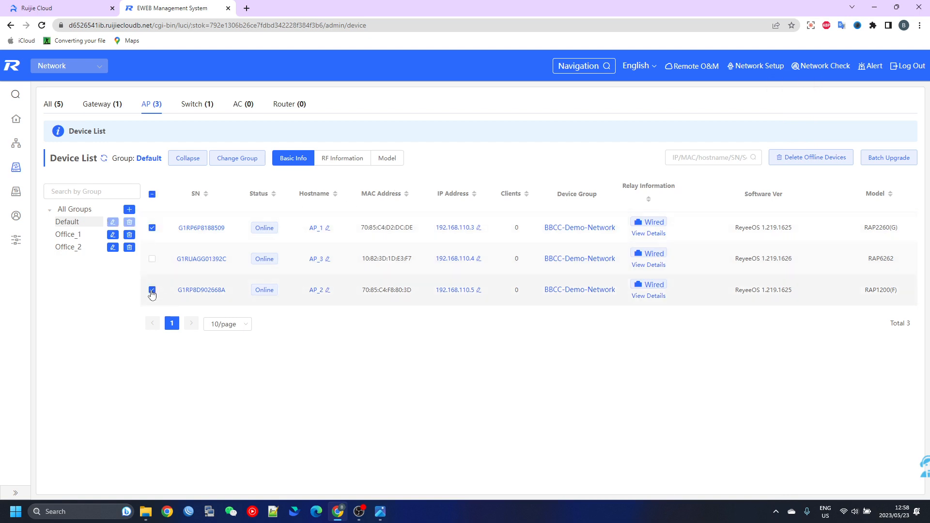
left_click(243, 160)
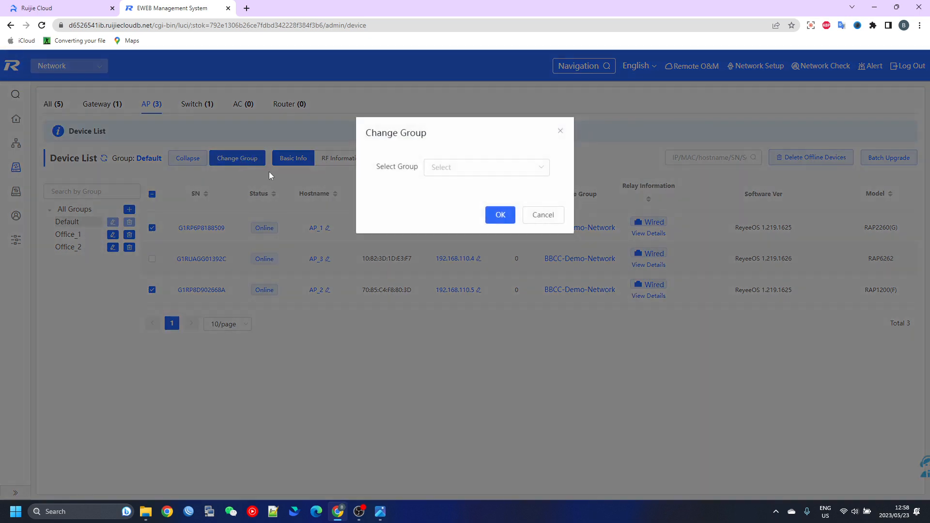
left_click(455, 168)
left_click(460, 210)
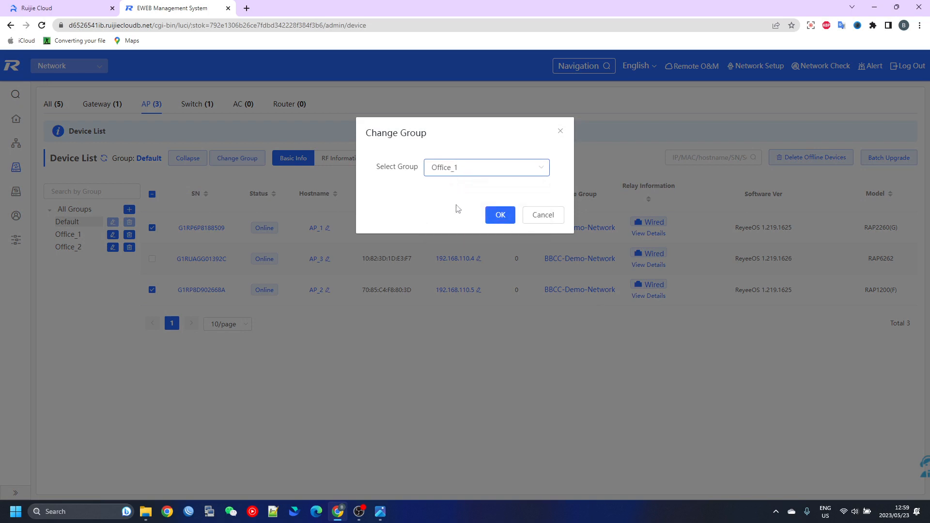
left_click(501, 216)
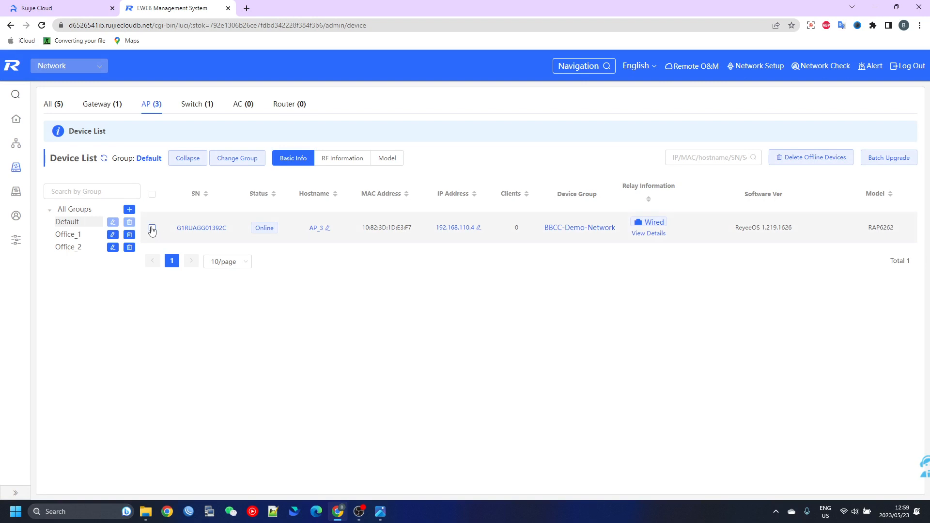
Move access point AP_3 from the Default group to the Office_2 group
left_click(151, 227)
left_click(238, 161)
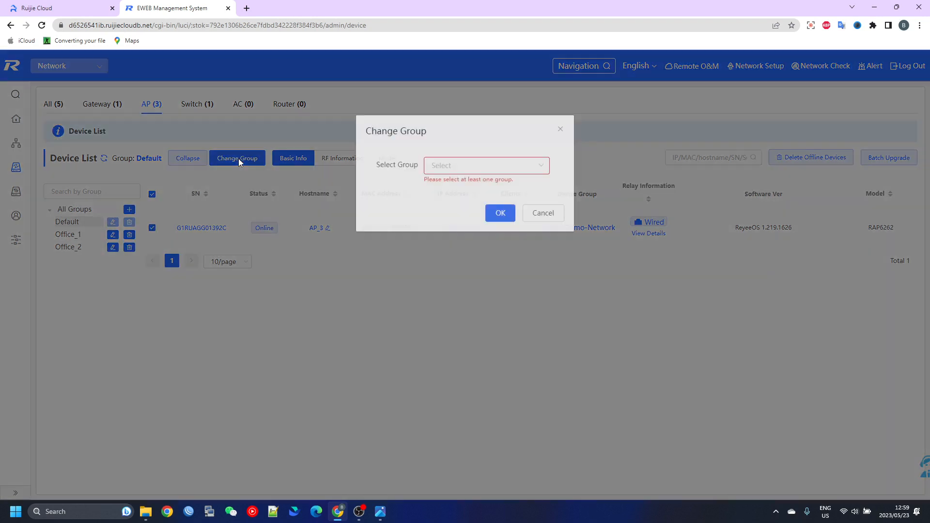
left_click(487, 168)
left_click(460, 206)
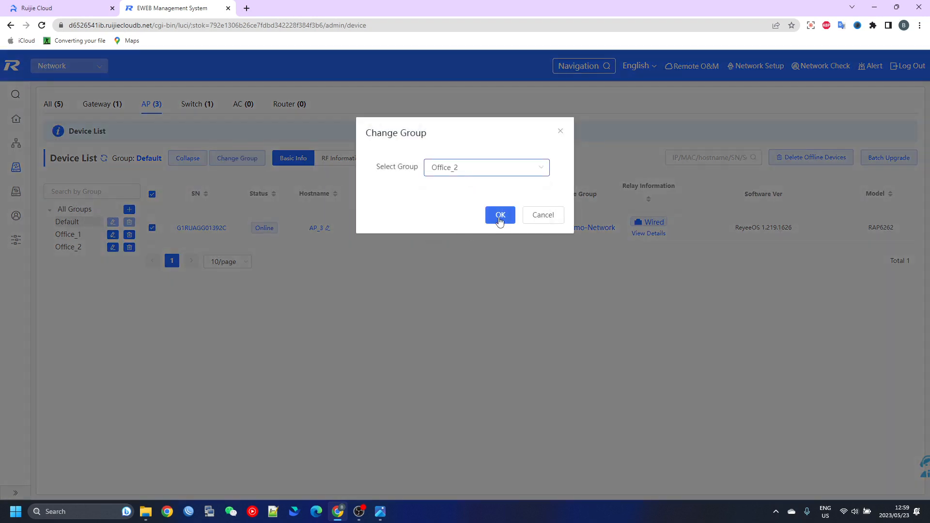
left_click(500, 214)
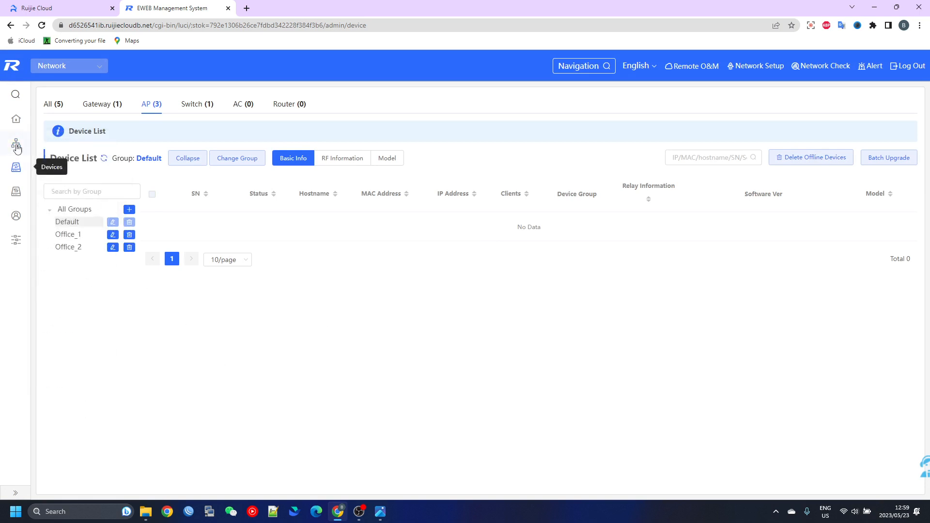
Delete the Office_1 and Office_2 SSIDs from the Default device group's Wi-Fi settings
mouse_move(16, 145)
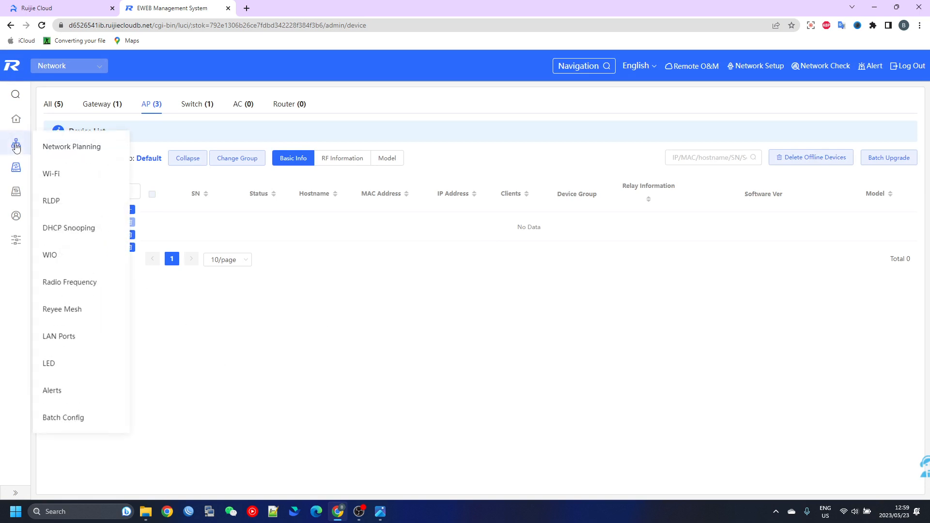
left_click(59, 175)
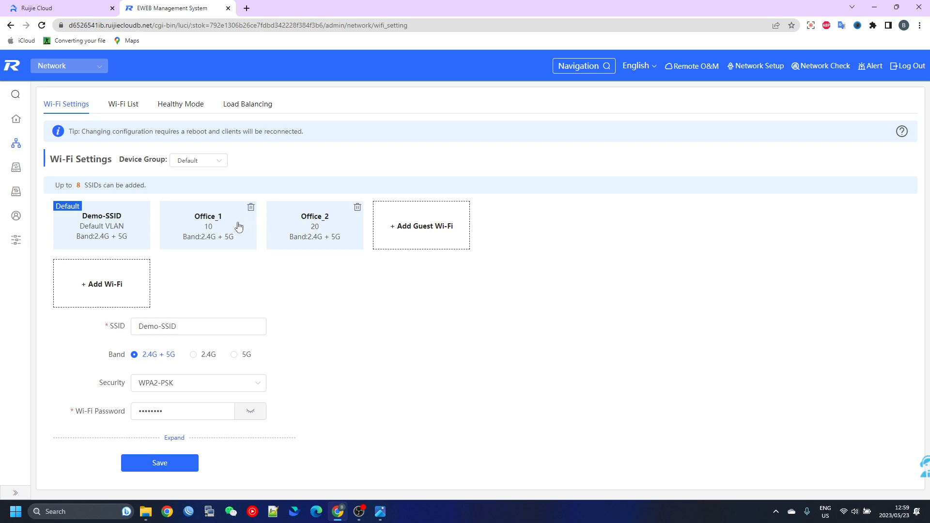
left_click(201, 161)
left_click(202, 163)
left_click(250, 208)
left_click(543, 292)
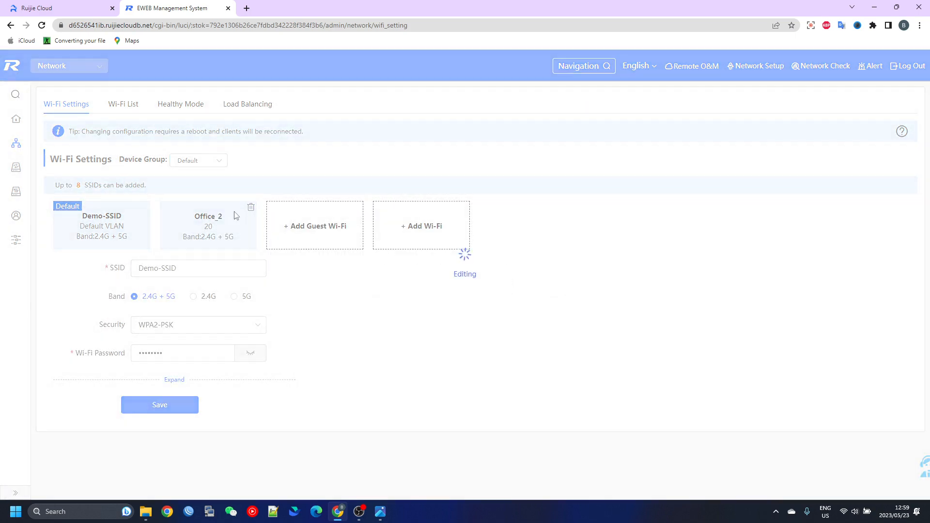
left_click(250, 208)
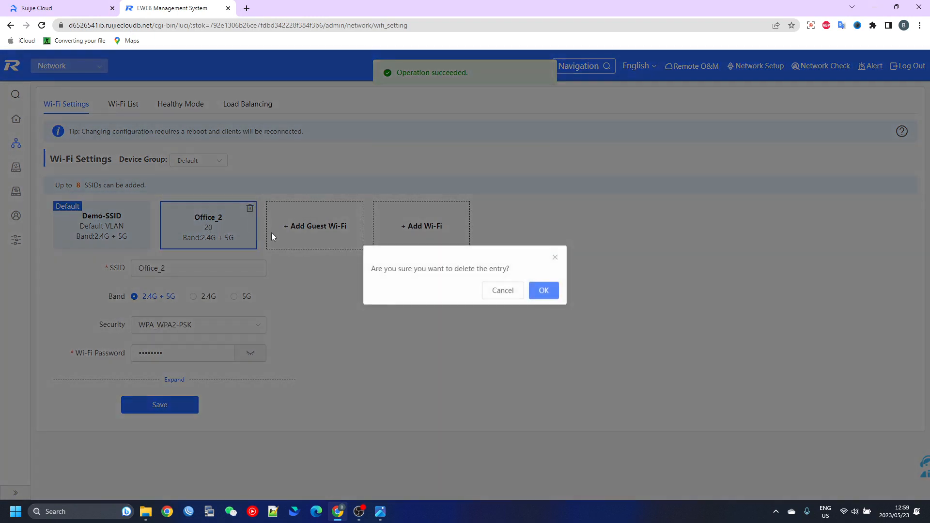
left_click(552, 295)
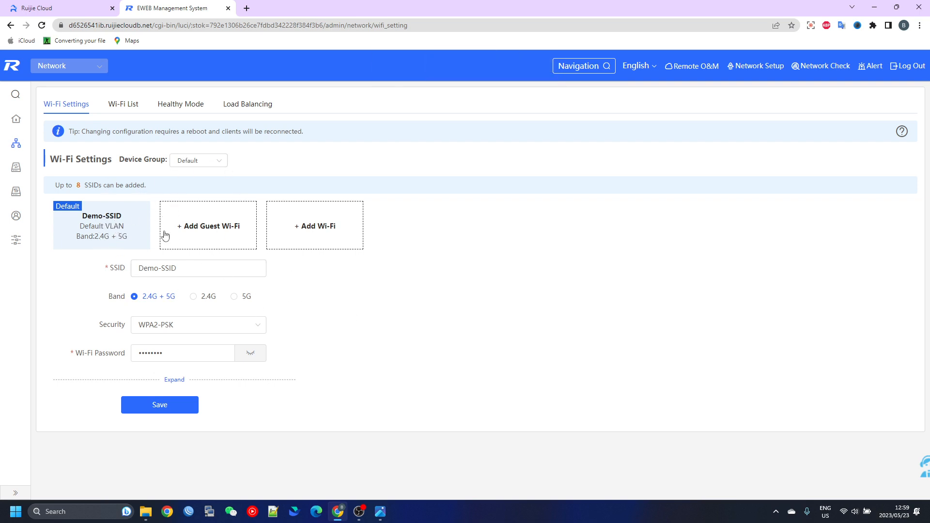
For the Office_1 device group, set the default SSID to Office_1_WIFI with WPA_WPA2-PSK security and enter the Wi-Fi password
left_click(211, 163)
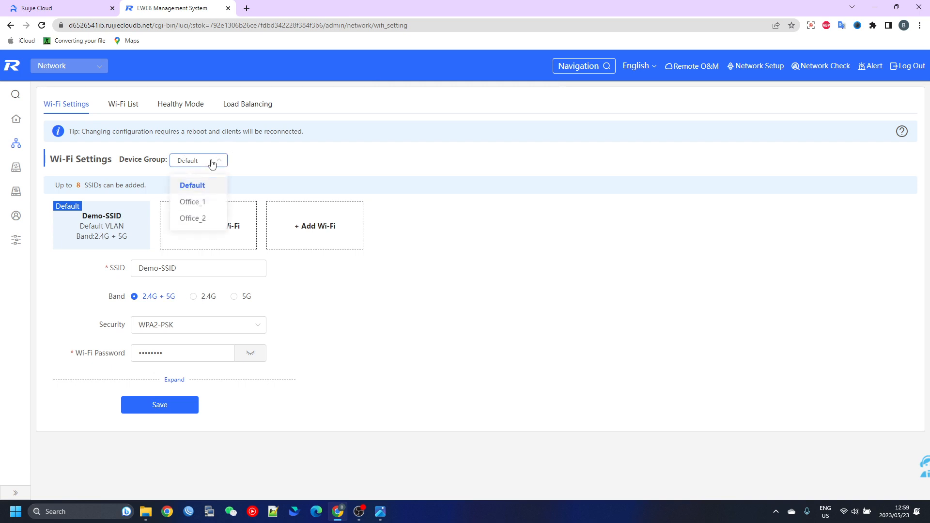
left_click(194, 201)
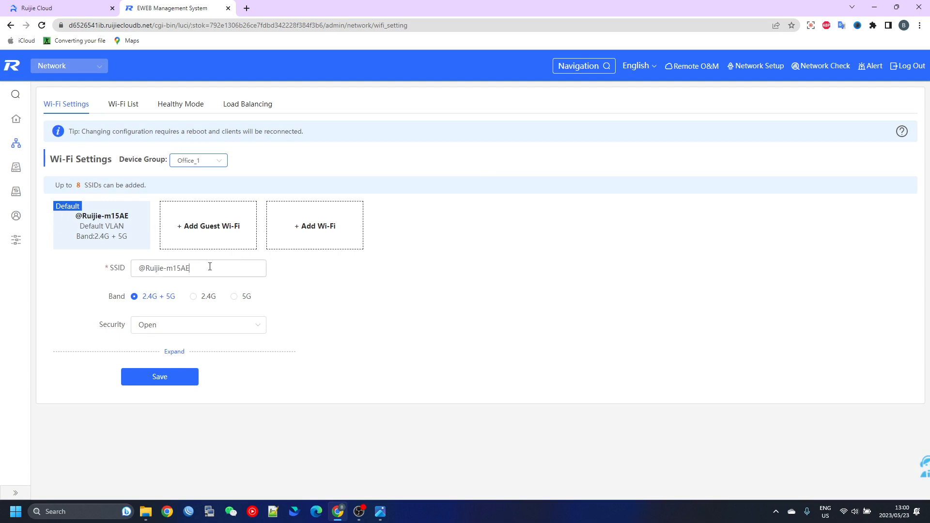
left_click_drag(210, 267, 87, 268)
type("Office_1_WIFI")
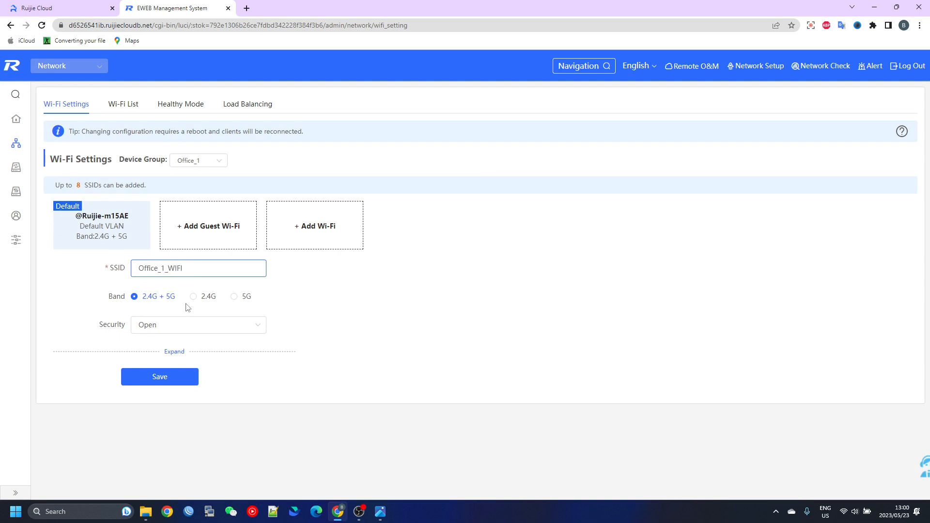
left_click(154, 327)
left_click(160, 399)
left_click(179, 353)
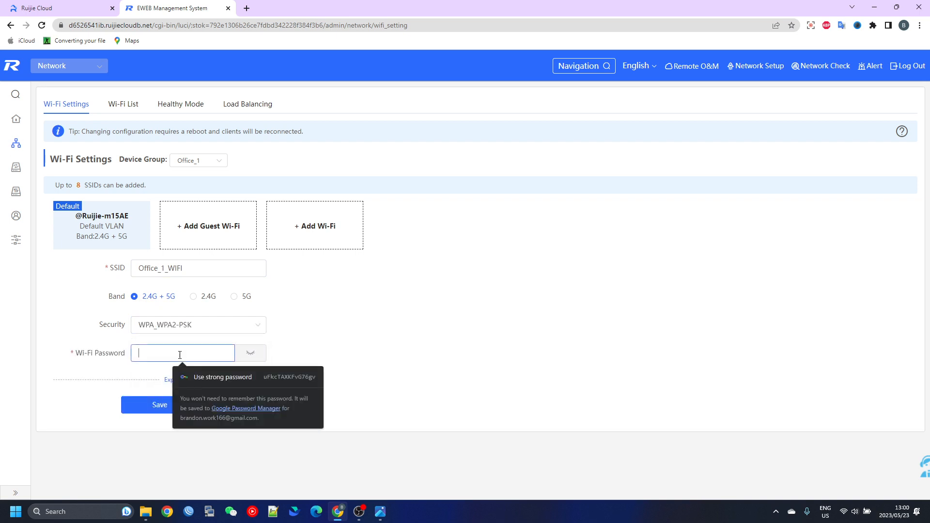
type("12345678")
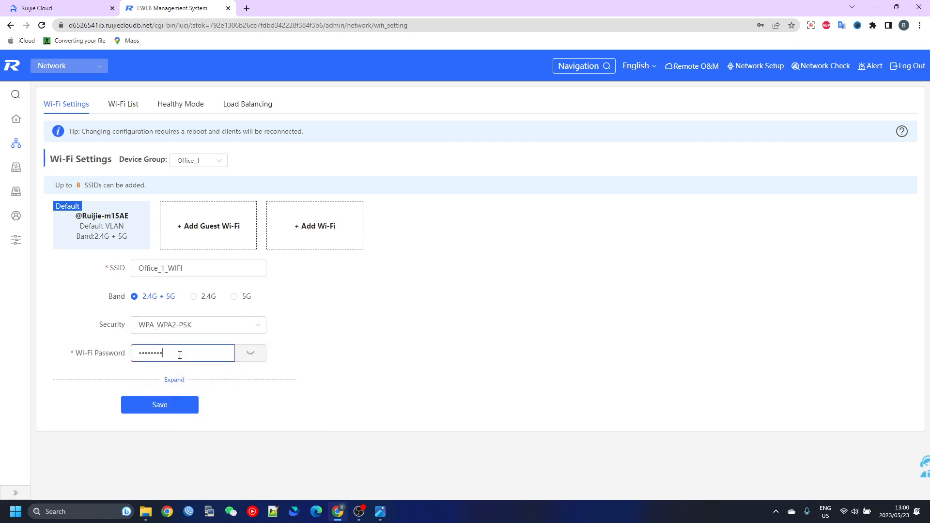
Assign VLAN 10 (Office_1) to the Office_1_WIFI network in its advanced settings and save the configuration
left_click(174, 380)
scroll(216, 326, "down", 2)
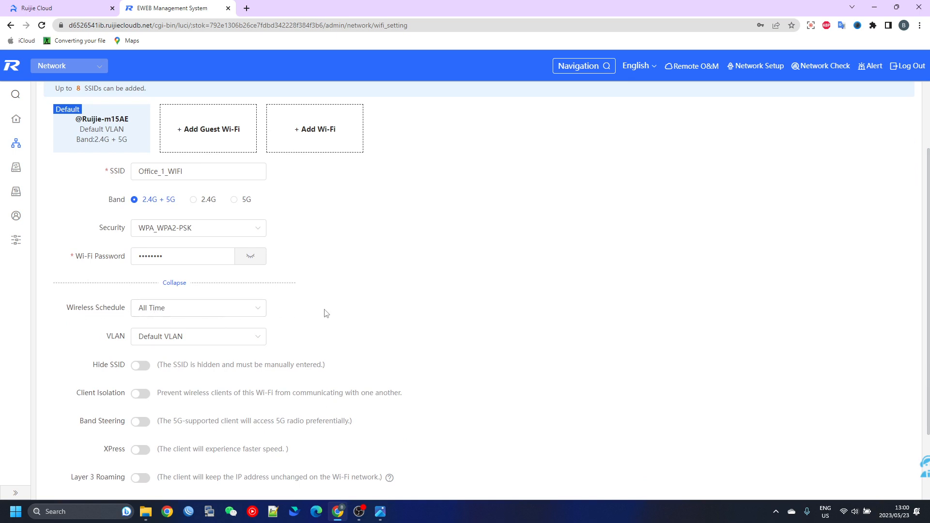
left_click(183, 310)
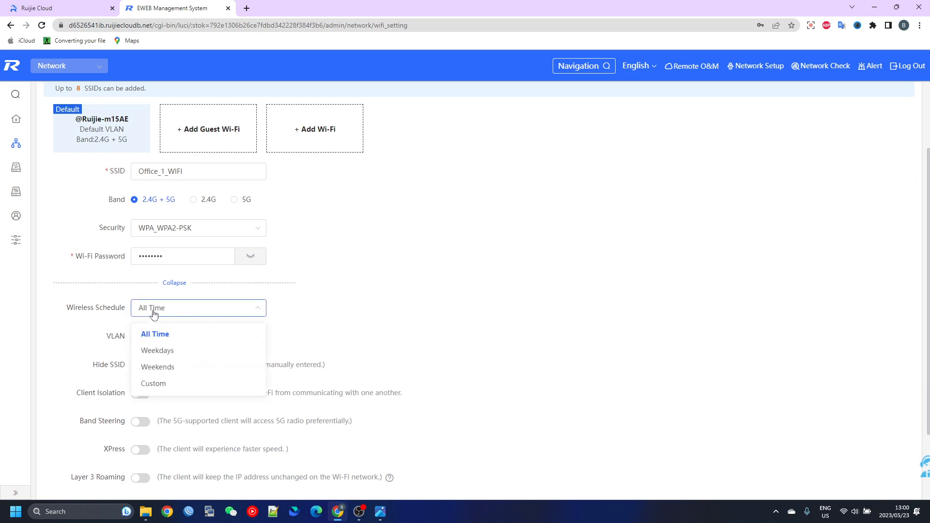
left_click(138, 312)
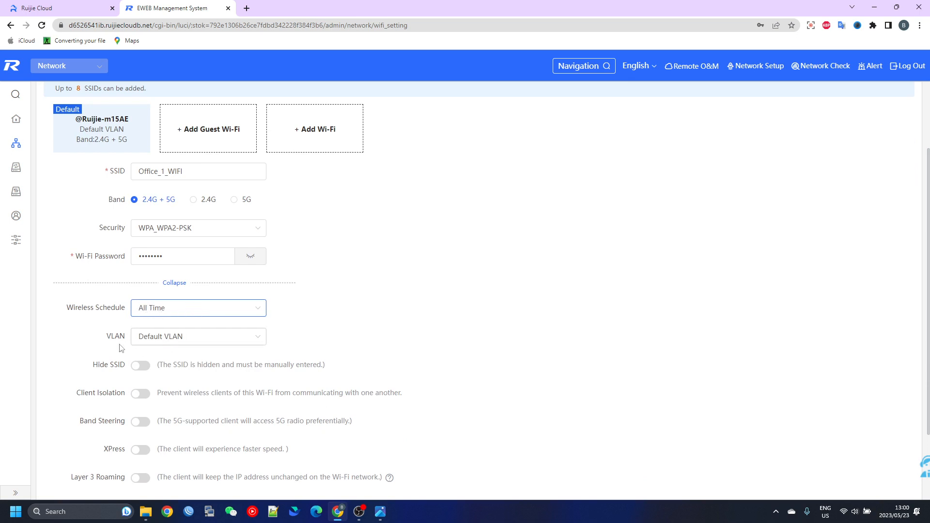
left_click(196, 335)
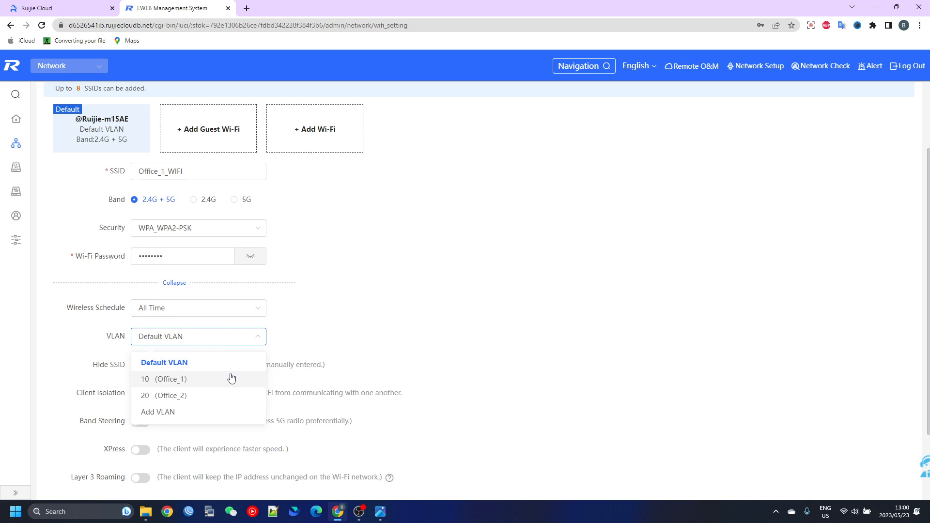
left_click(155, 384)
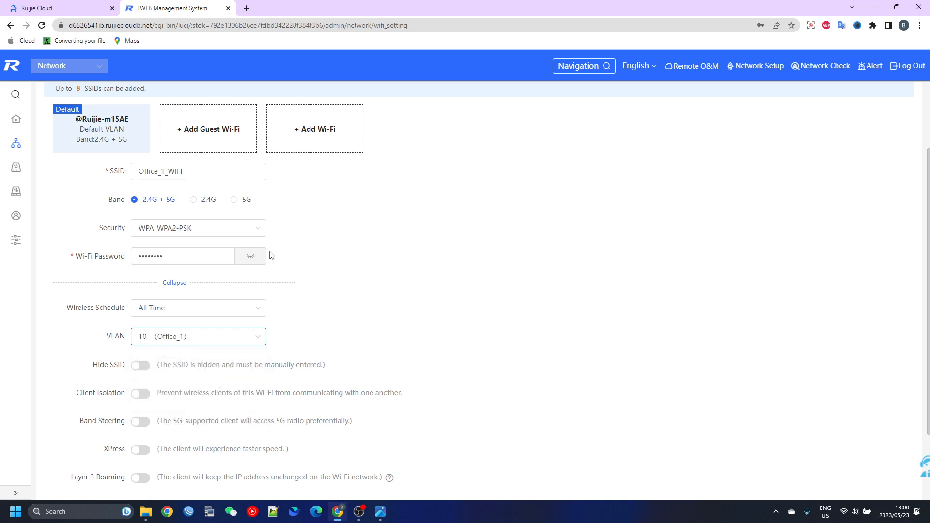
scroll(270, 234, "down", 2)
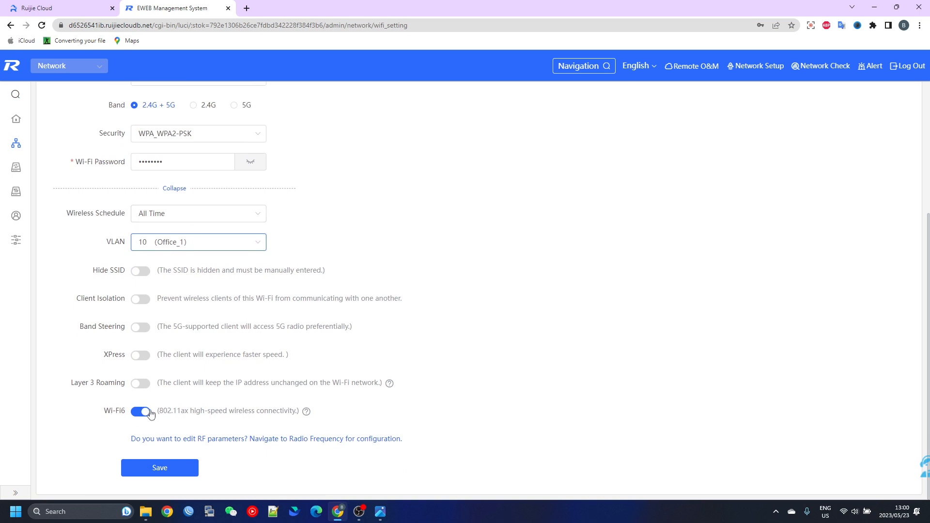
left_click(158, 467)
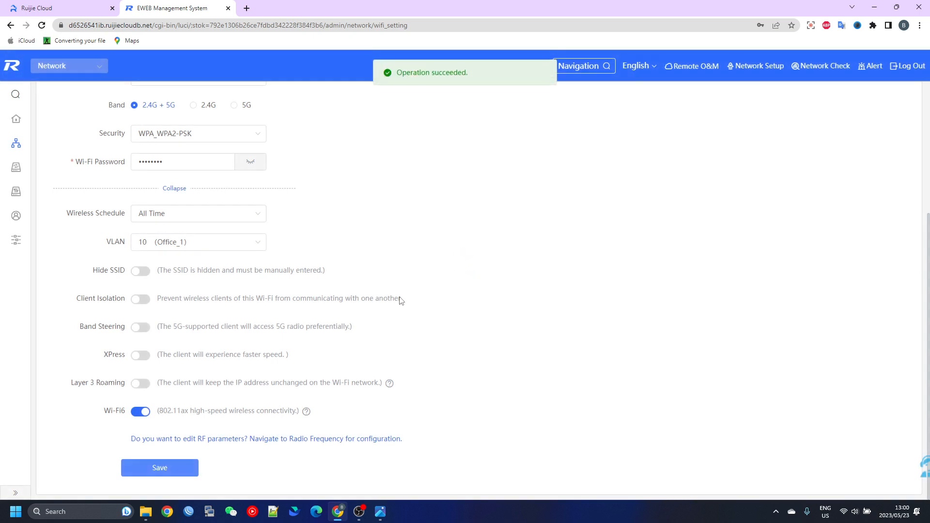
For the Office_2 device group, set the default SSID to Office_2_WIFI with WPA_WPA2-PSK security and enter the Wi-Fi password
scroll(387, 284, "up", 4)
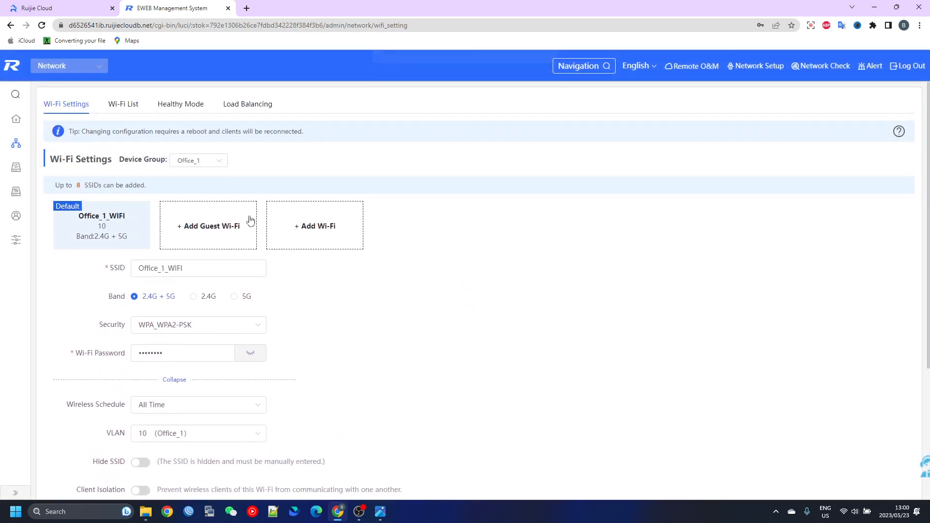
left_click(209, 165)
left_click(196, 217)
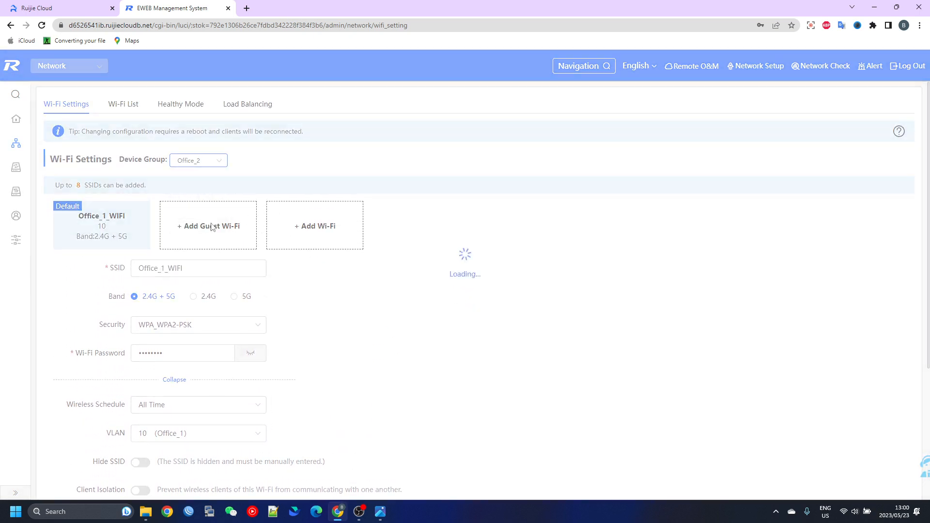
left_click_drag(201, 268, 132, 273)
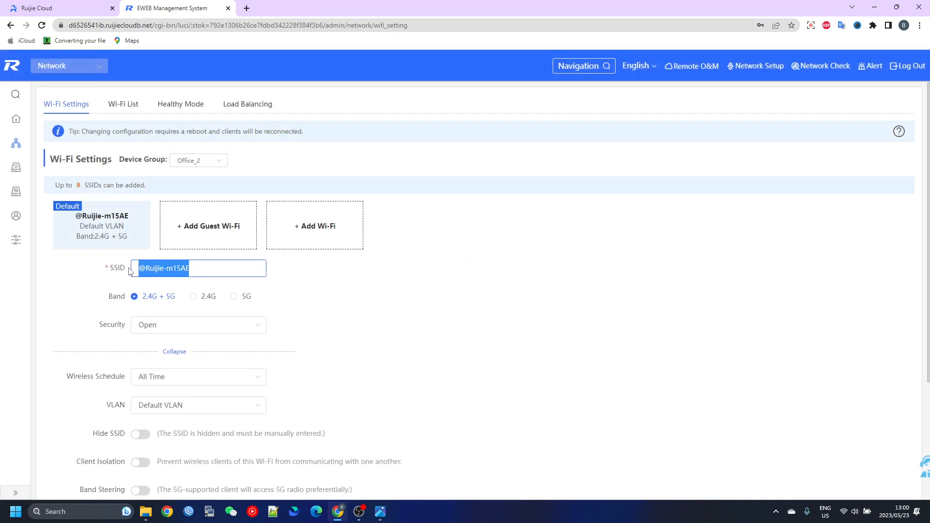
type("Office_2_WIFI")
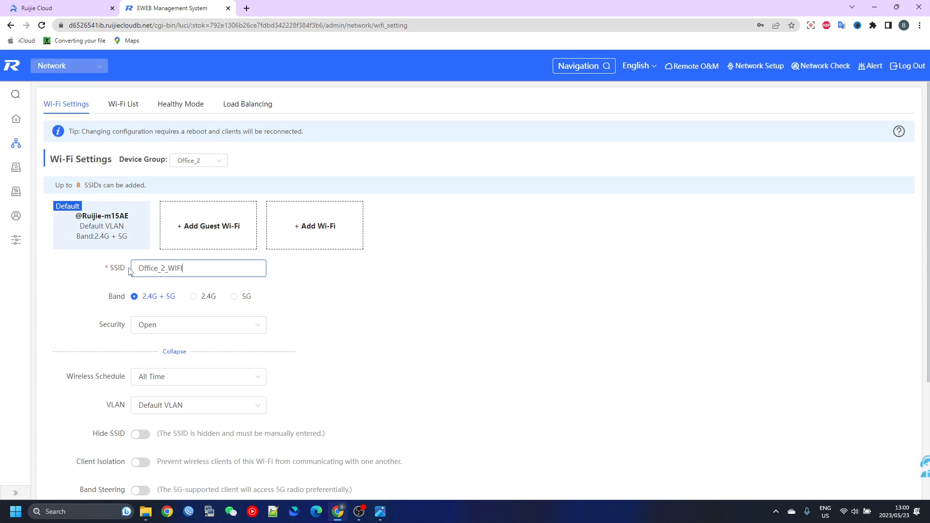
left_click(146, 325)
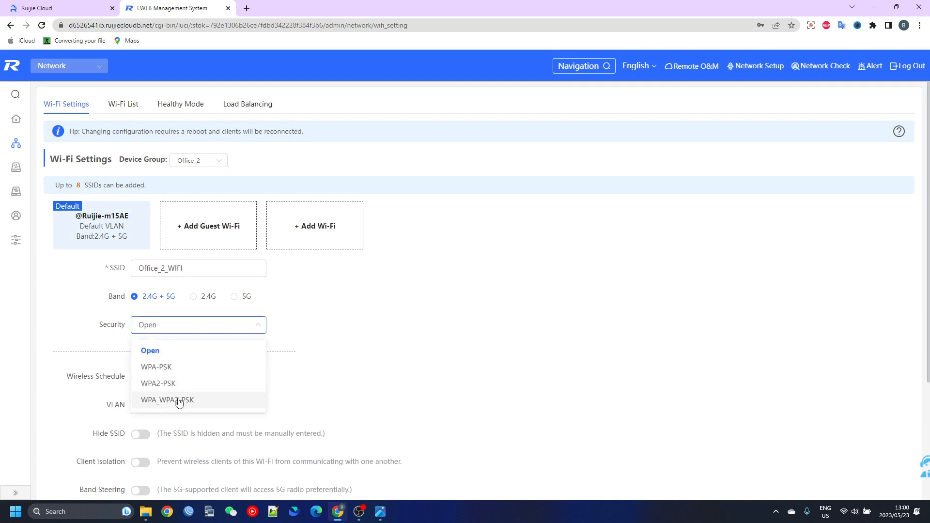
left_click(181, 400)
left_click(155, 352)
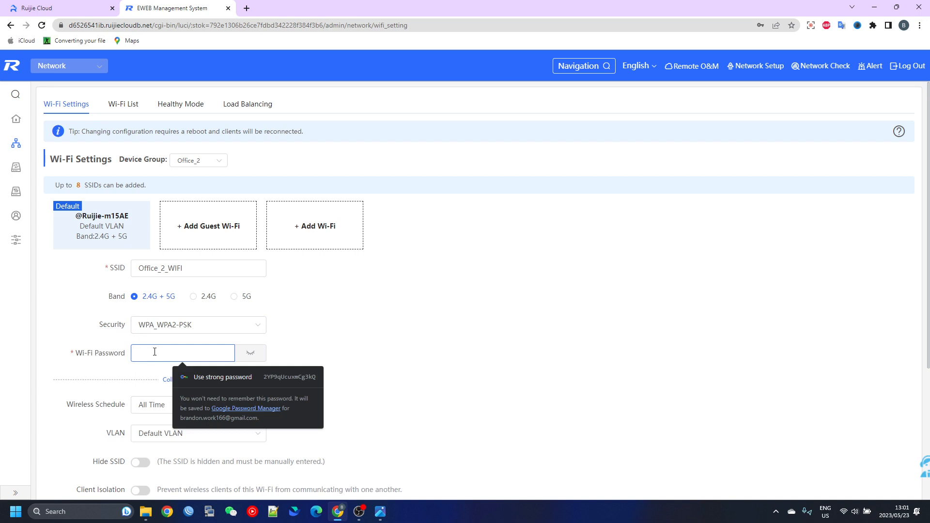
type("••••••••")
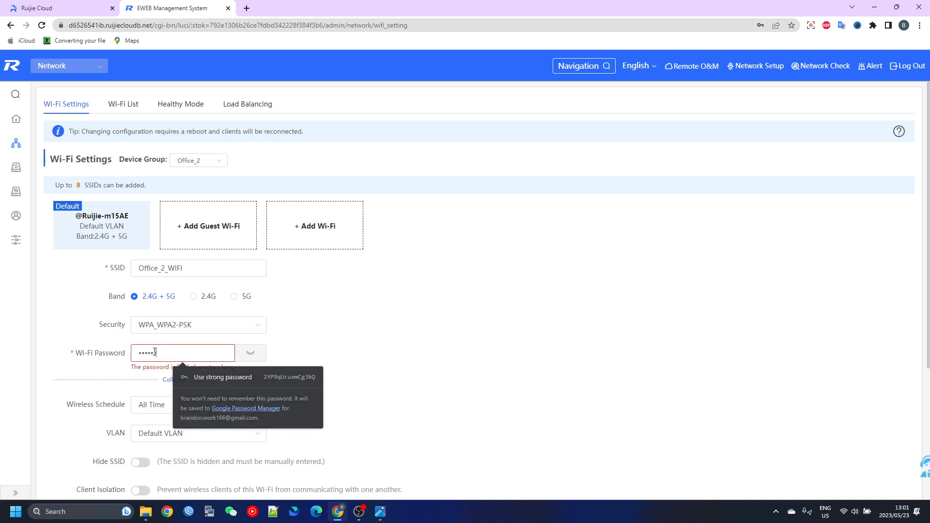
left_click(338, 343)
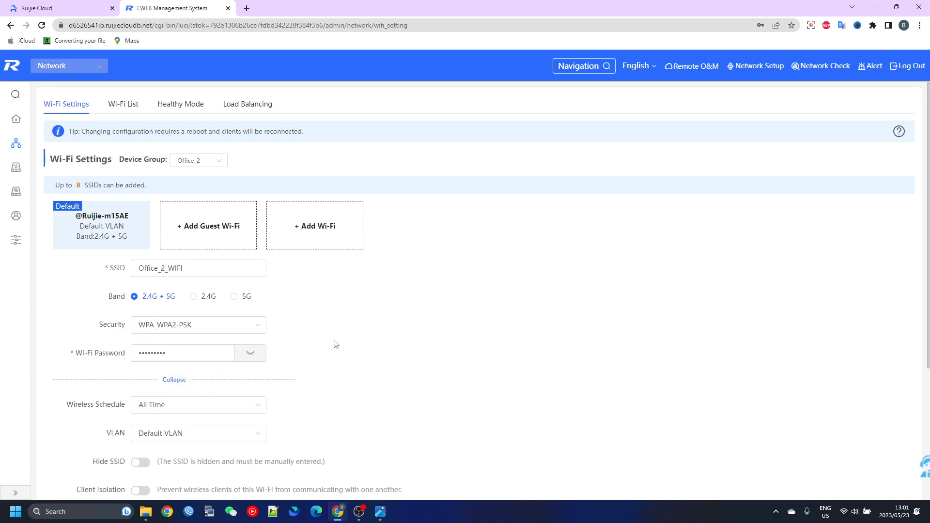
Set the VLAN of the Office_2_WIFI network to 20 (Office_2)
scroll(306, 334, "down", 1)
scroll(213, 322, "down", 1)
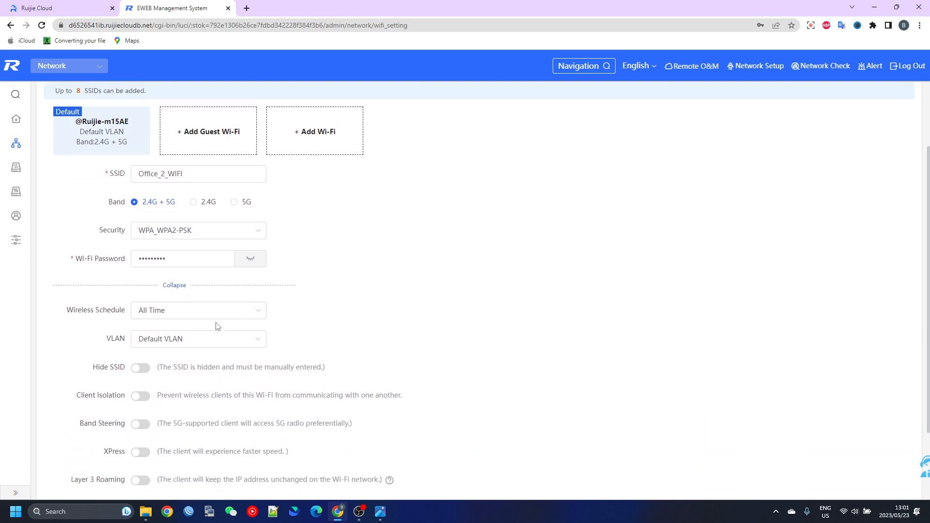
left_click(164, 340)
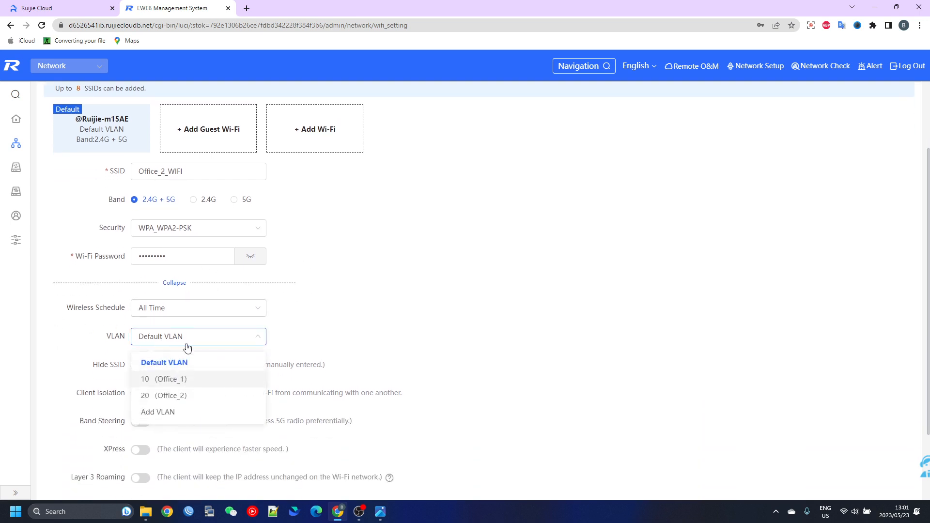
left_click(147, 401)
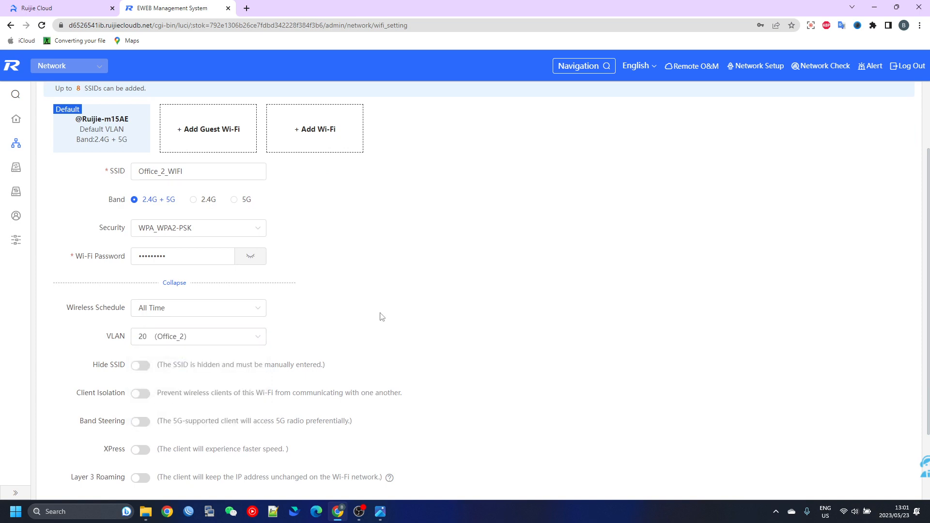
Save the Office_2_WIFI wireless configuration for the Office_2 device group
scroll(383, 315, "down", 2)
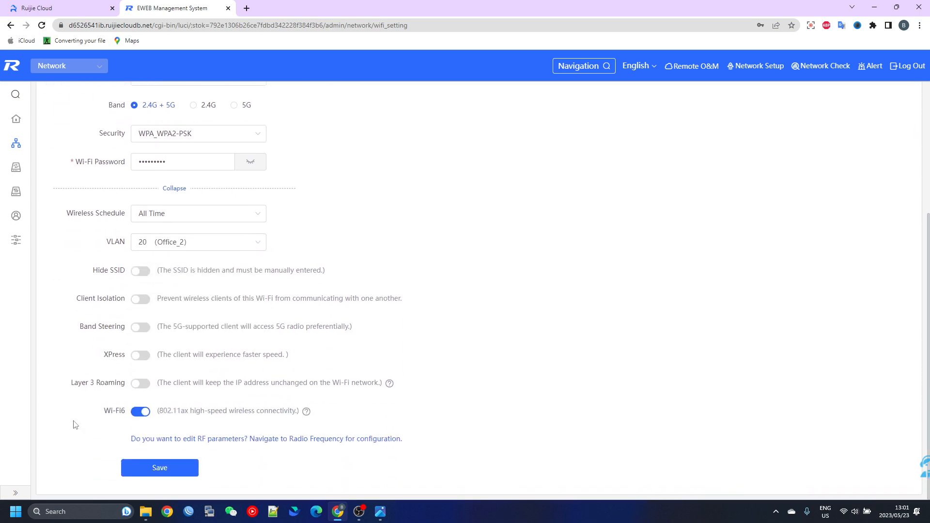
left_click(170, 470)
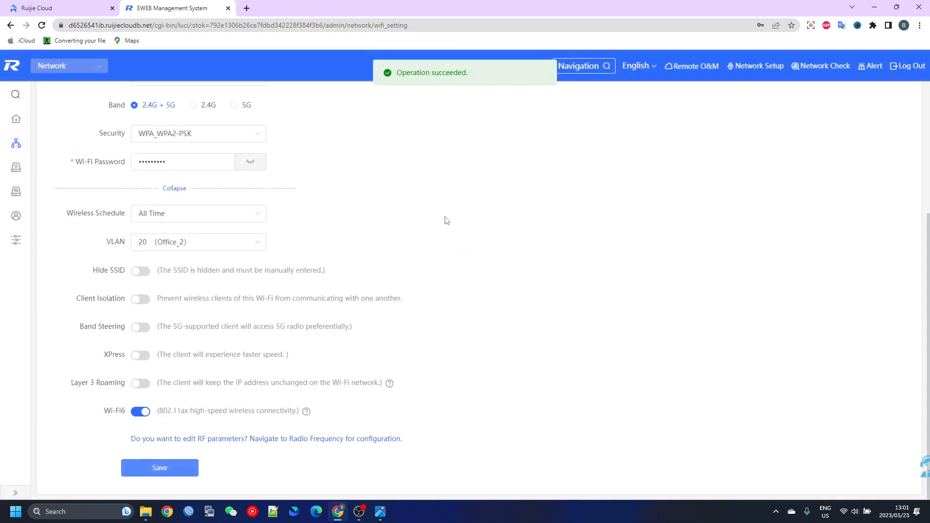
scroll(490, 199, "up", 2)
scroll(491, 202, "up", 2)
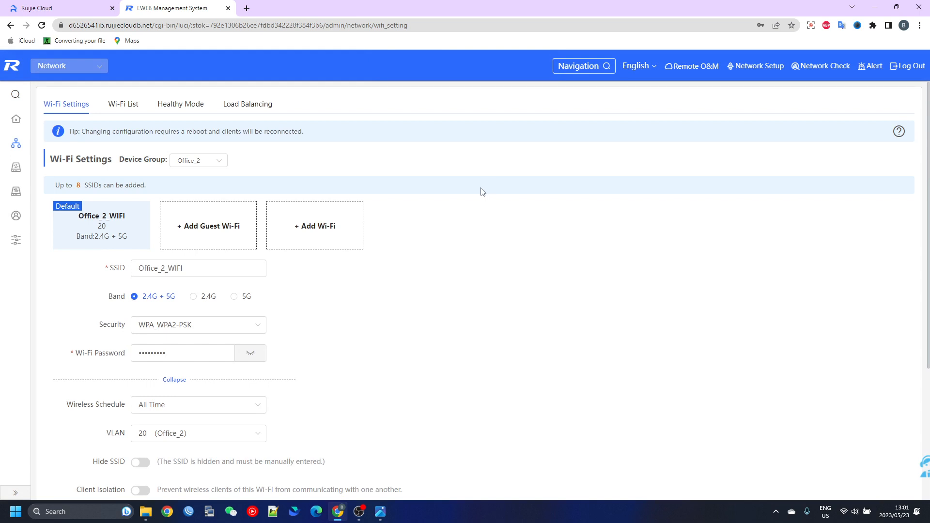
Connect the computer to the Office_1_WIFI wireless network
left_click(851, 512)
left_click(797, 282)
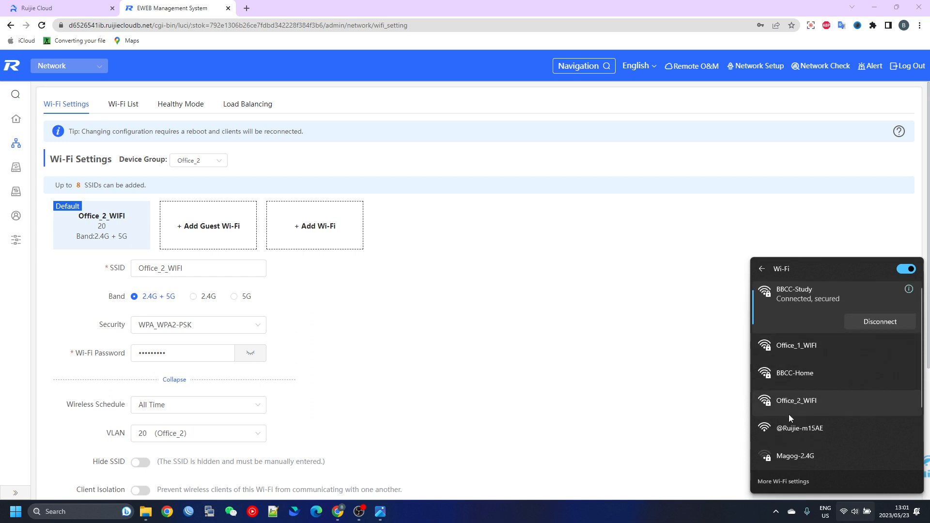
left_click(791, 345)
left_click(868, 361)
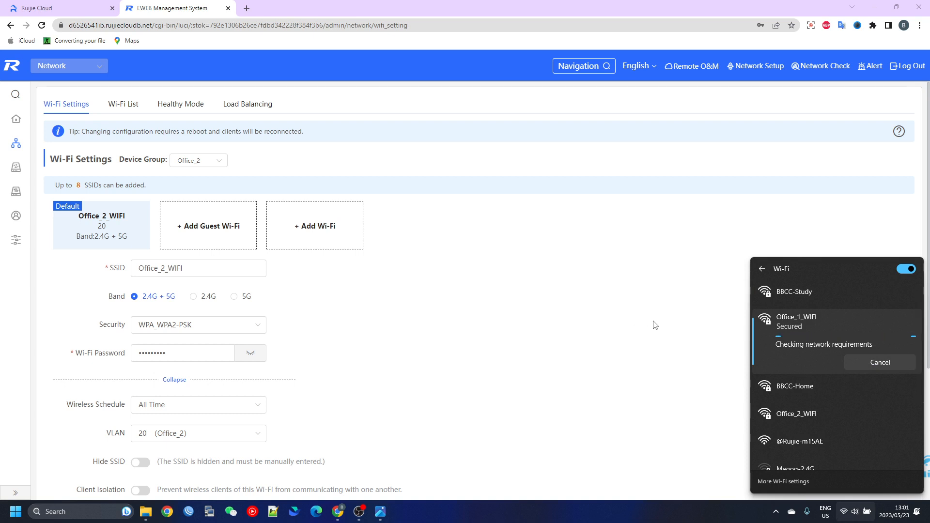
left_click(461, 354)
Open a Command Prompt and run ipconfig to check the IPv4 address of the Wi-Fi adapter on Office_1_WIFI
key("super+r")
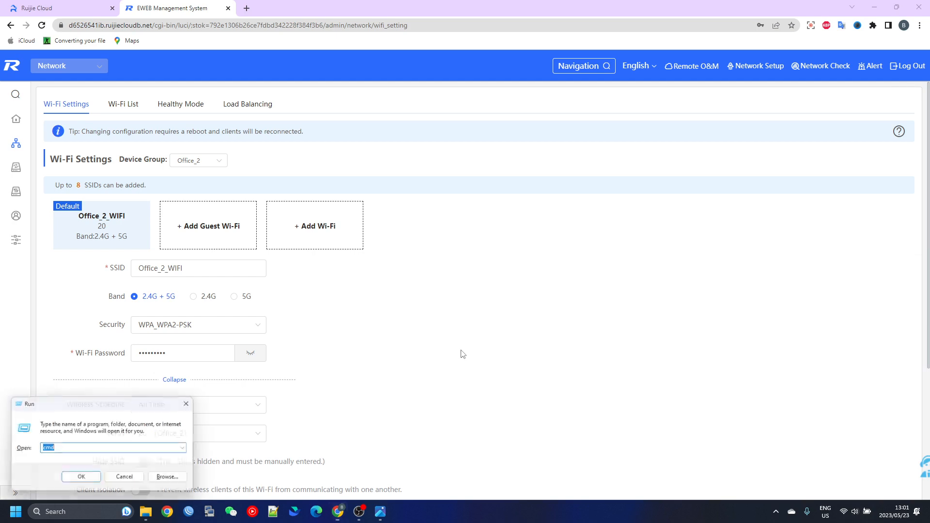
type("cmd")
key("Return")
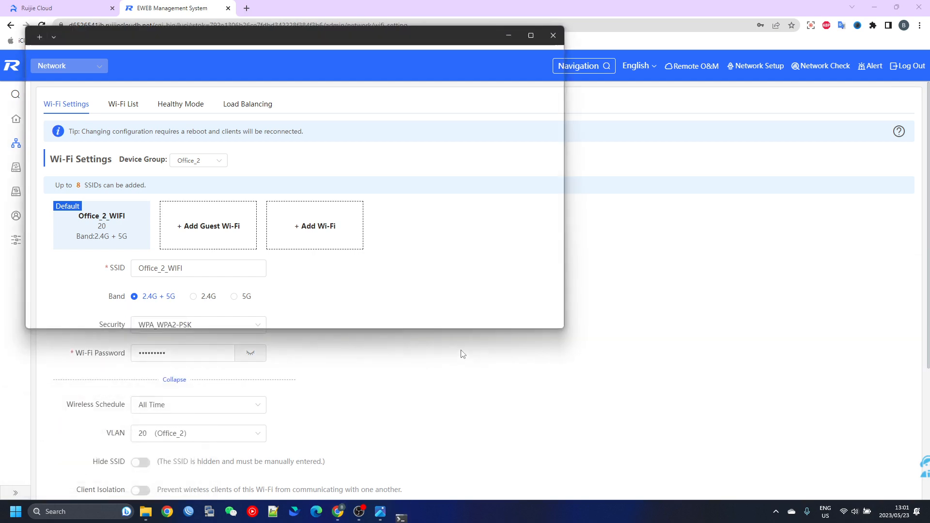
type("ipconfig")
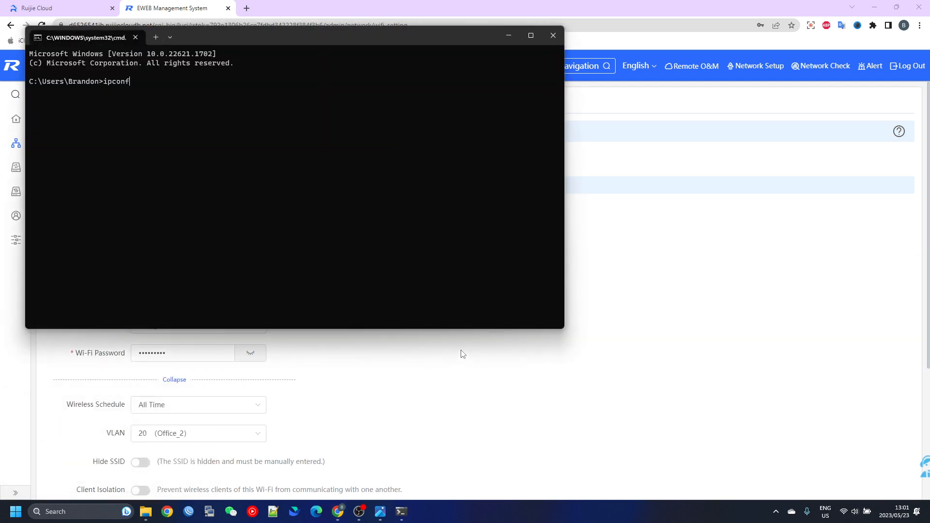
key("Return")
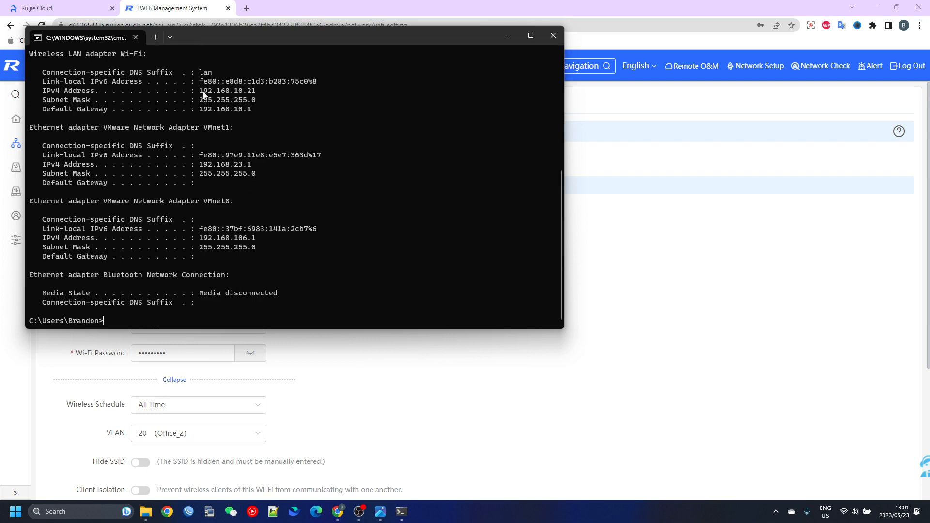
left_click_drag(200, 91, 260, 95)
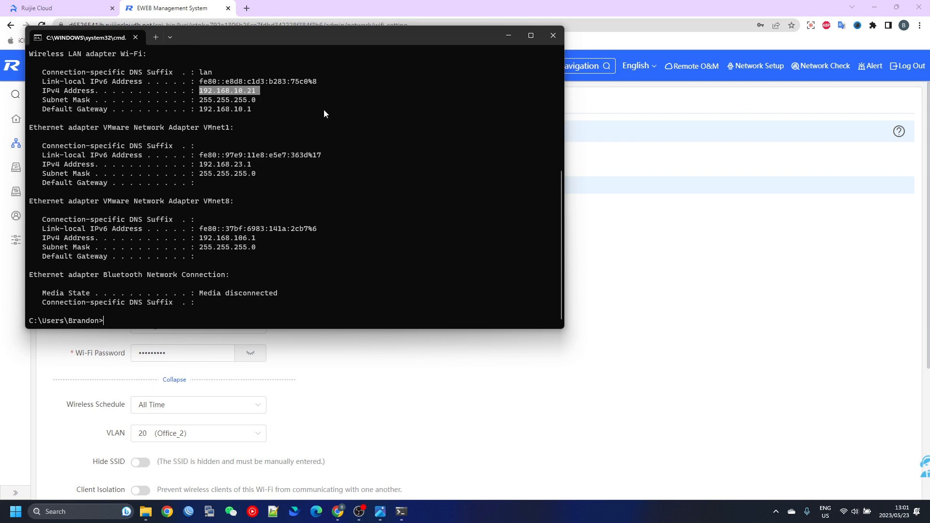
key("ctrl+c")
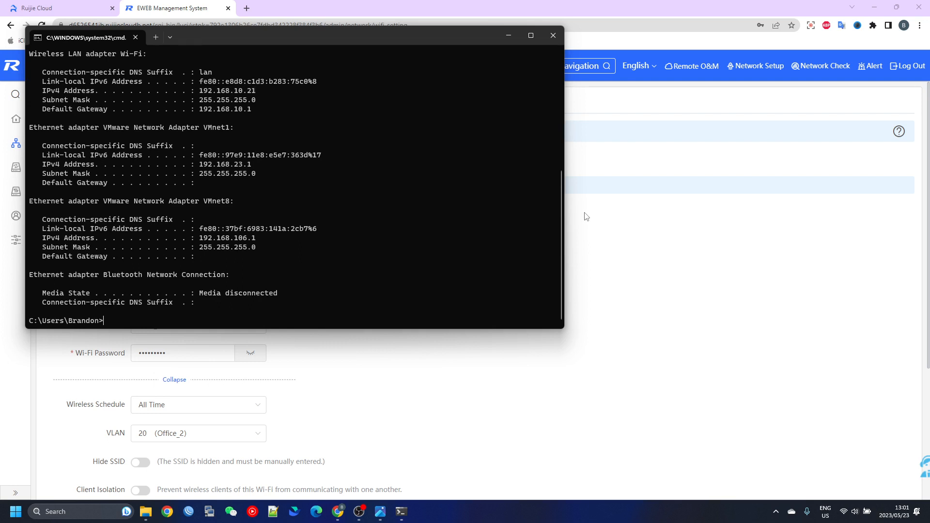
Ping the Office_1 gateway at 192.168.10.1 and stop the ping after a few replies
key("Return")
type("ping 19")
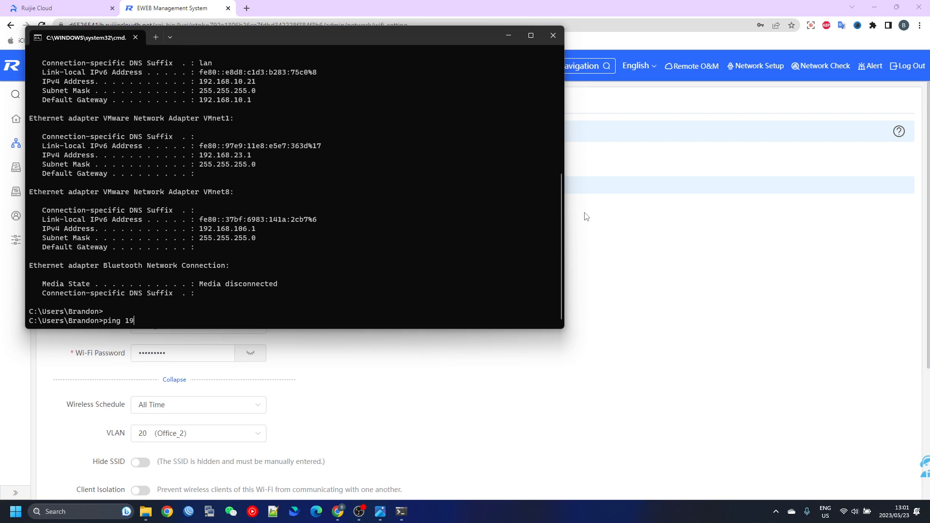
type("2.168.10.1")
key("Return")
key("ctrl+c")
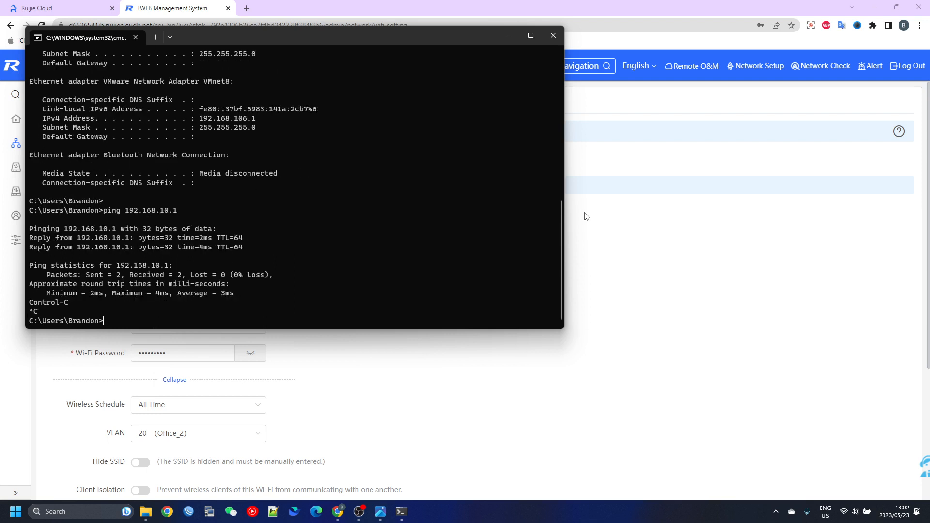
type("ping 8.8.8.8")
Ping 8.8.8.8 to test internet connectivity from the Office_1 network
key("Return")
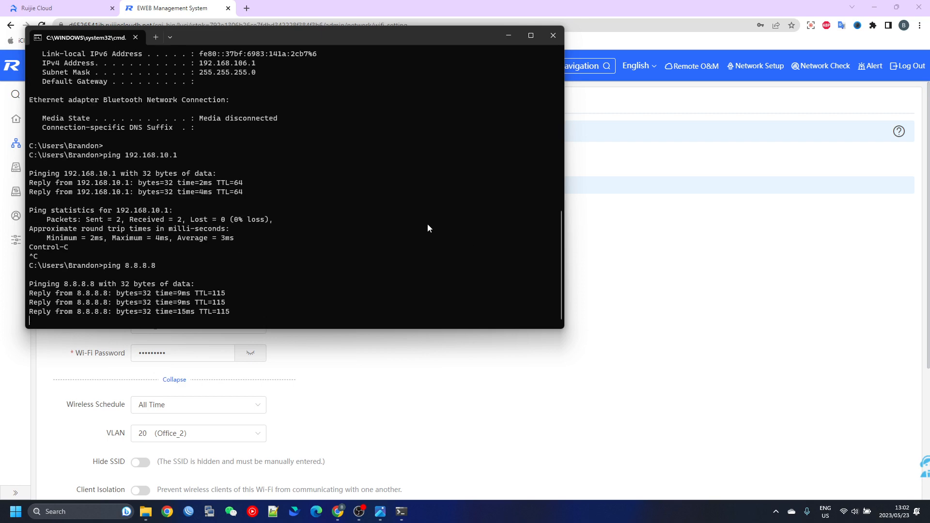
key("Return")
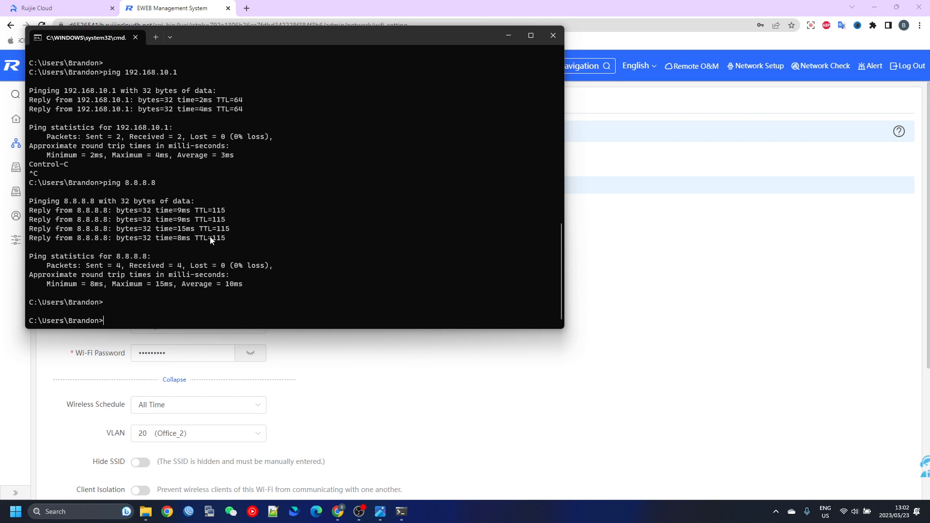
key("Return")
key("Return")
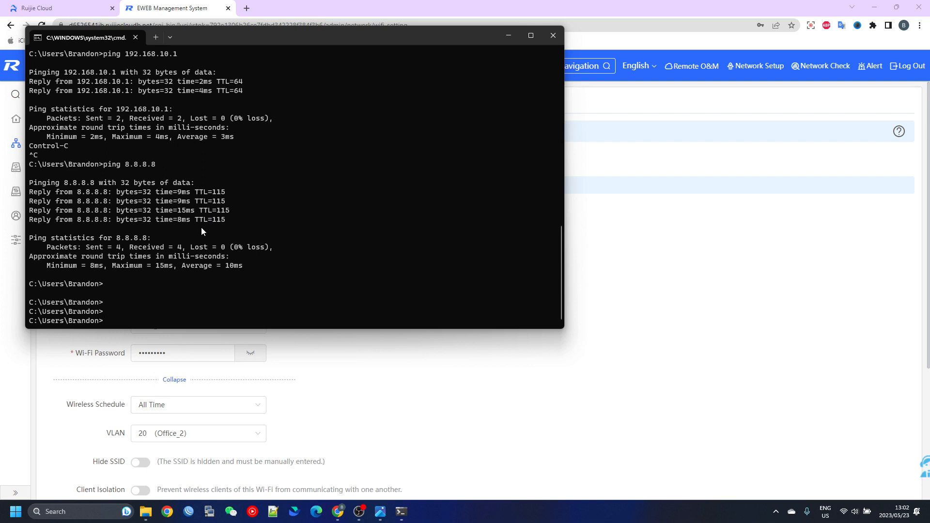
Ping 192.168.10.10 to test reaching another host on the Office_1 network, and highlight its address in the command
type("ping 192.168.10.10")
key("Return")
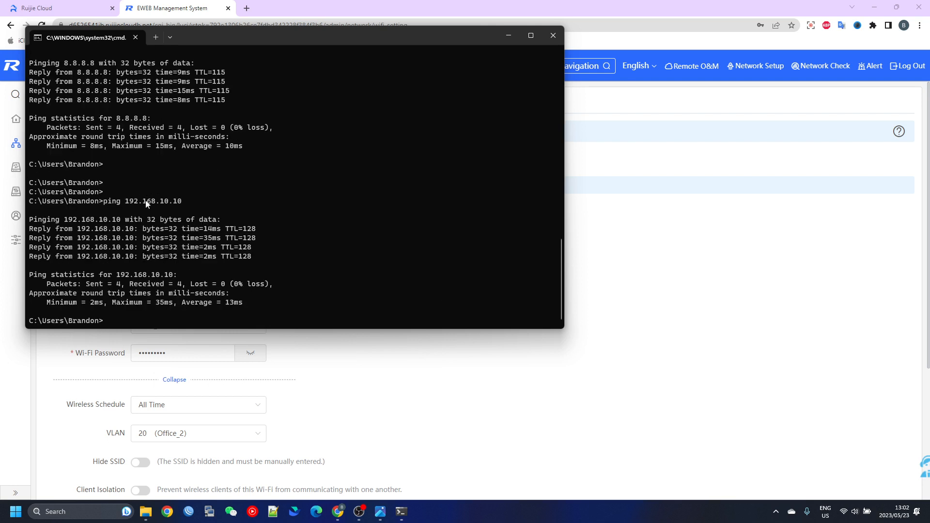
left_click_drag(139, 201, 184, 206)
Switch the computer's wireless connection to Office_2_WIFI
left_click(855, 511)
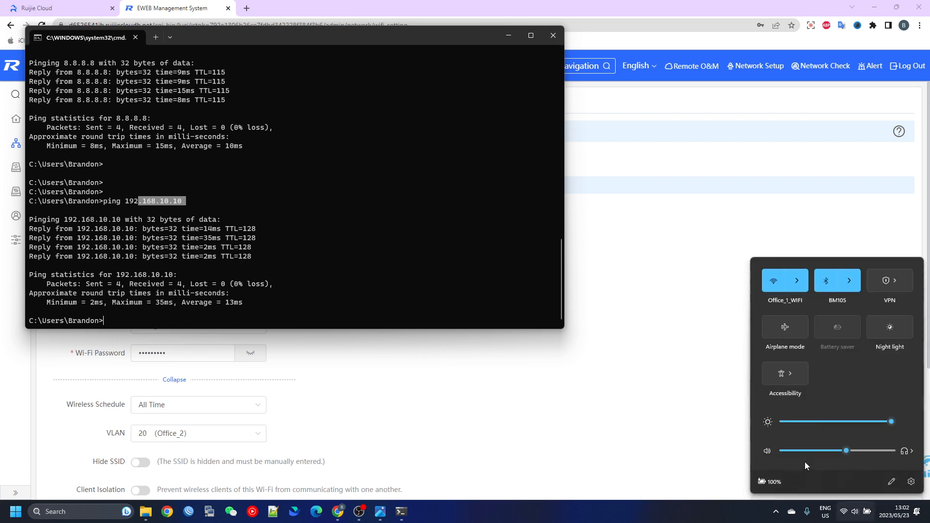
left_click(798, 281)
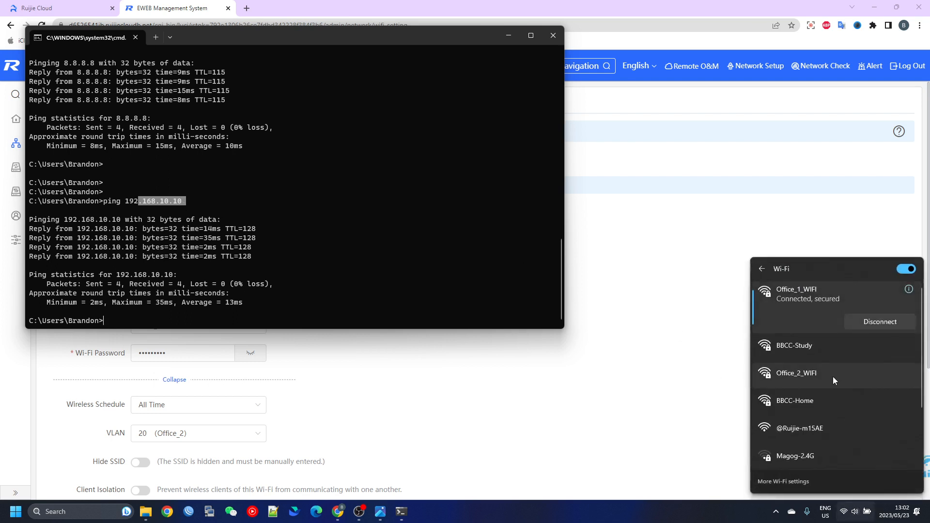
left_click(794, 374)
left_click(877, 395)
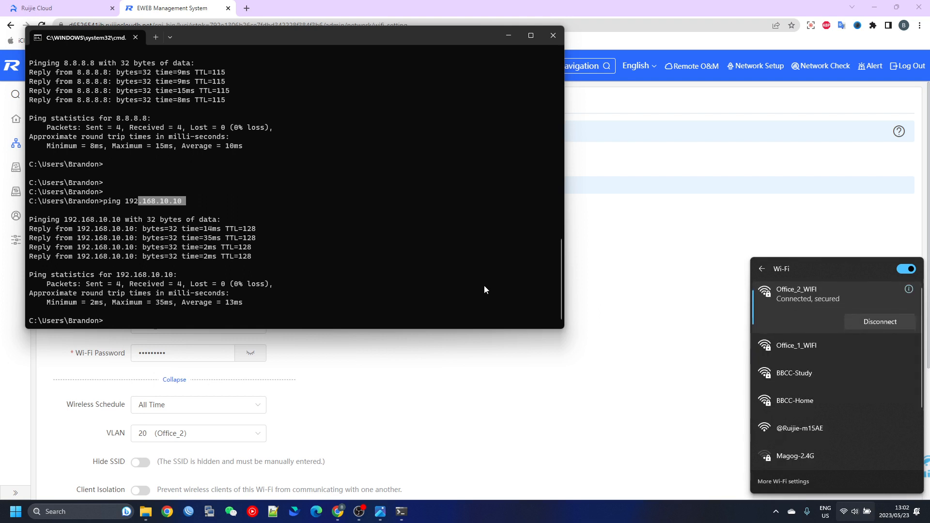
Run ipconfig in the Command Prompt to check the Wi-Fi adapter's IPv4 address on Office_2_WIFI
left_click(400, 279)
key("Return")
key("Return")
key("Return")
type("ip")
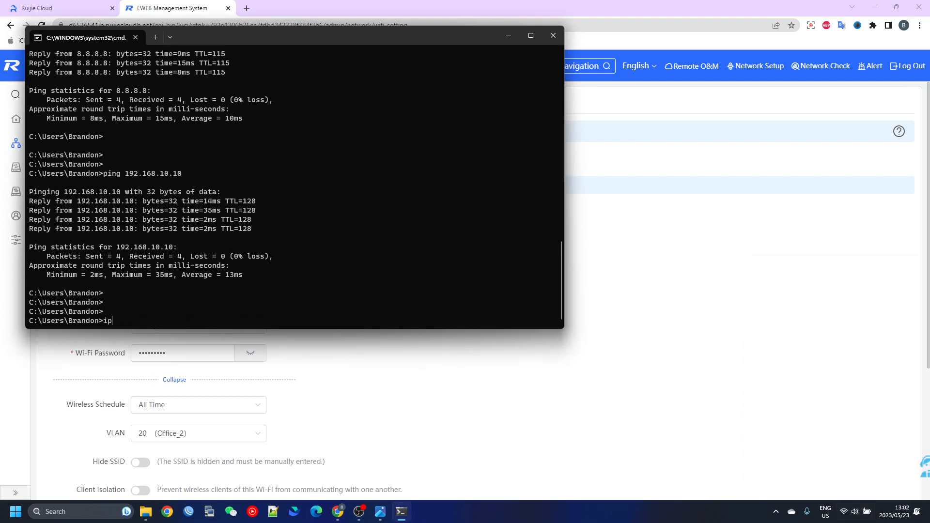
type("config")
key("Return")
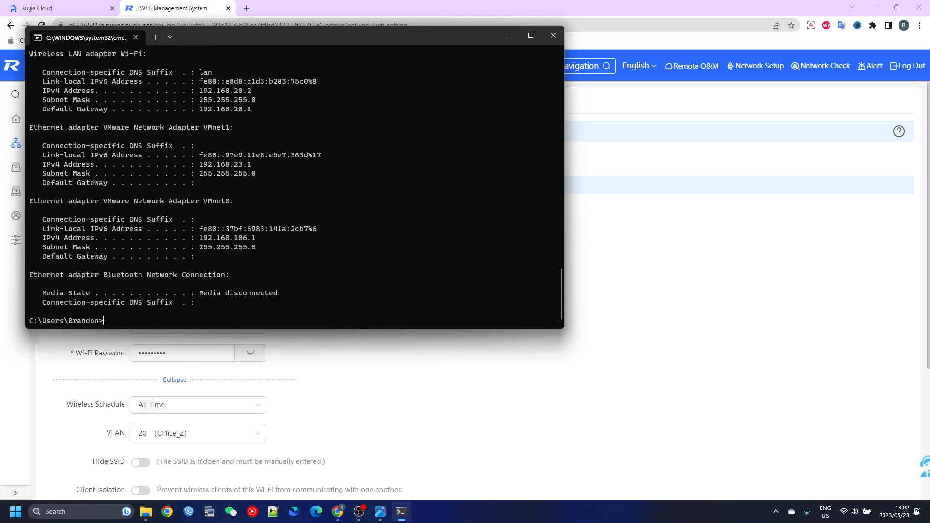
left_click_drag(222, 91, 255, 92)
left_click(315, 130)
Ping the Office_1 host 192.168.10.10 from the Office_2 network, repeating the test and stopping the last ping early
key("Return")
key("Return")
key("Up")
key("Up")
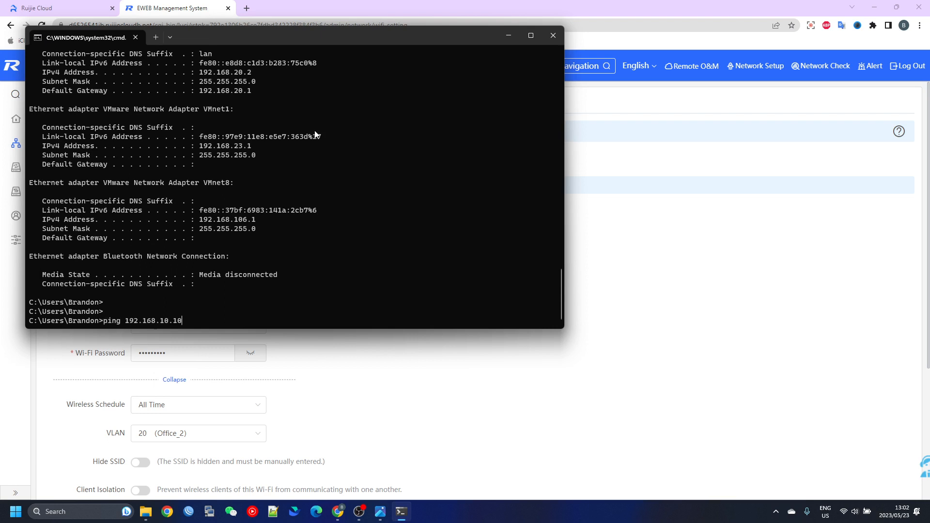
key("Return")
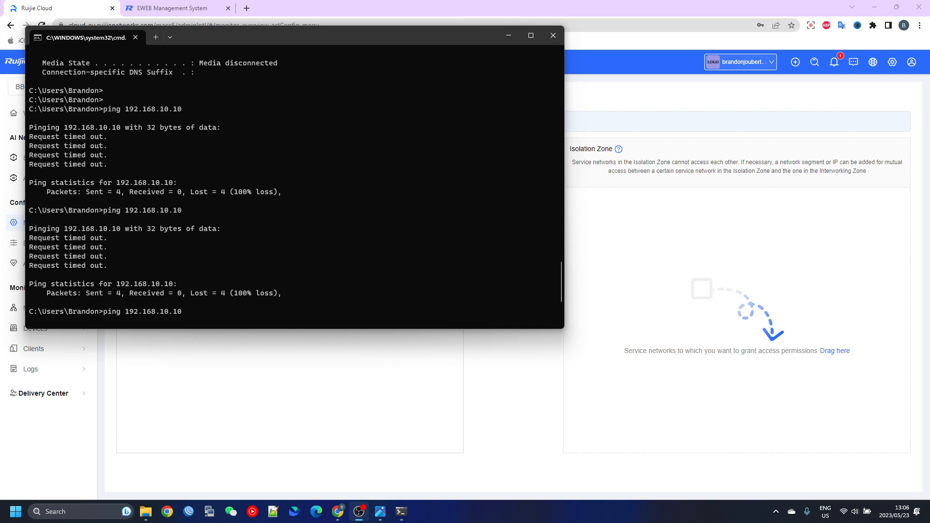
key("ctrl+c")
key("Return")
key("Return")
key("Return")
key("Return")
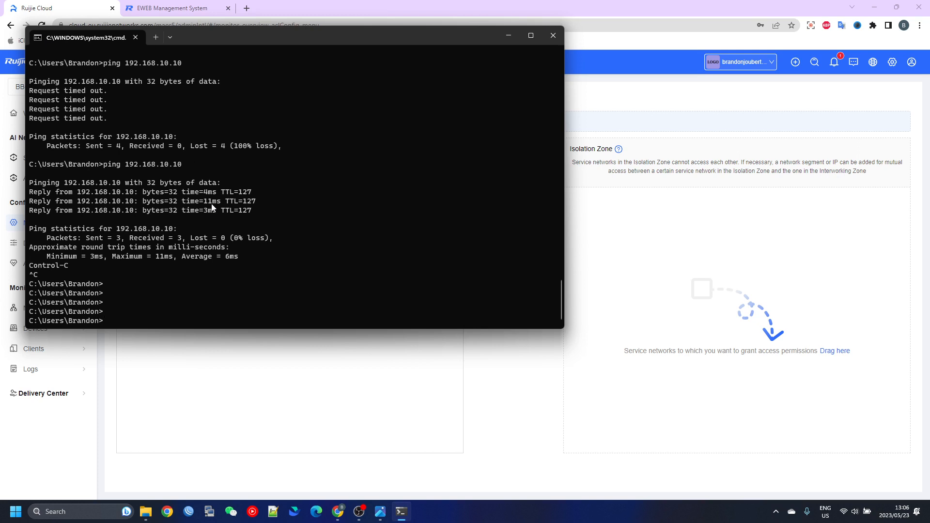
Run ipconfig again and highlight the Wi-Fi adapter's IPv4 address
type("ipconfig")
key("Return")
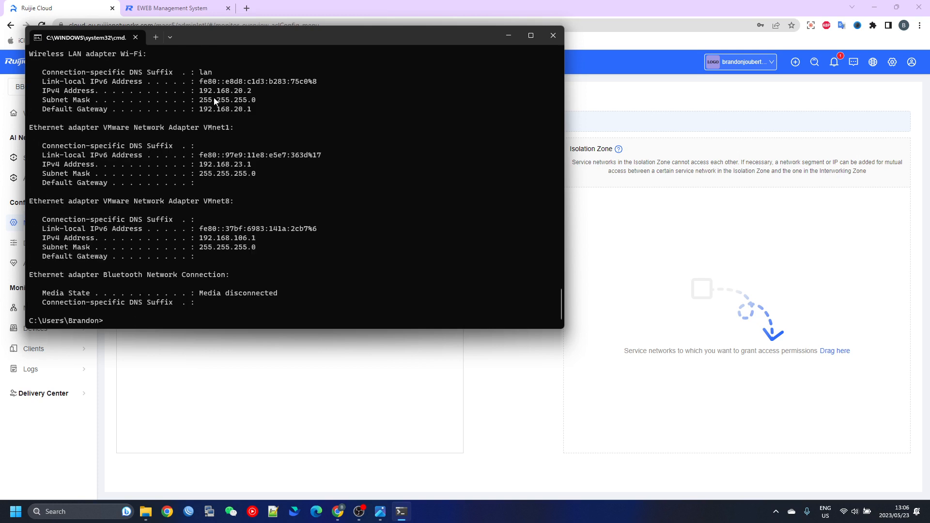
left_click_drag(200, 90, 252, 92)
key("Return")
key("Return")
key("Return")
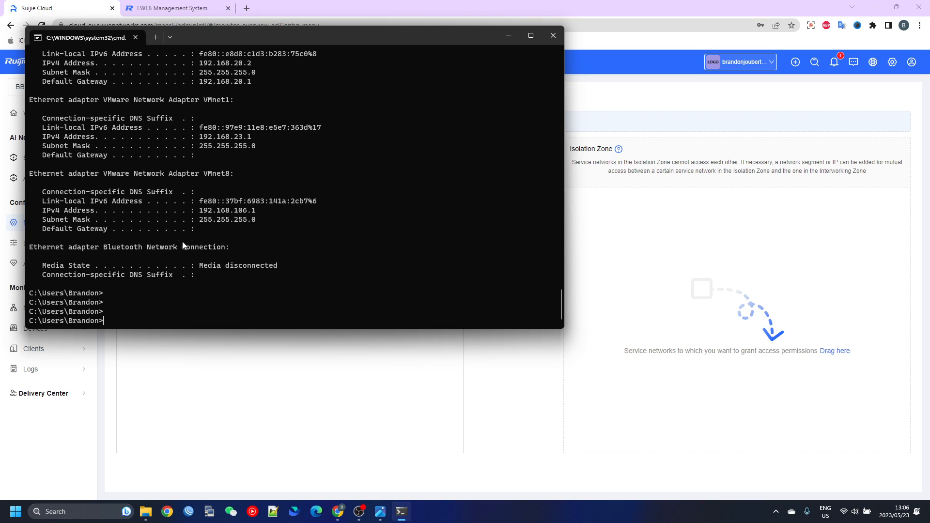
Repeat the ping to 192.168.10.10 from the Office_2 address
key("Up")
key("Up")
key("Return")
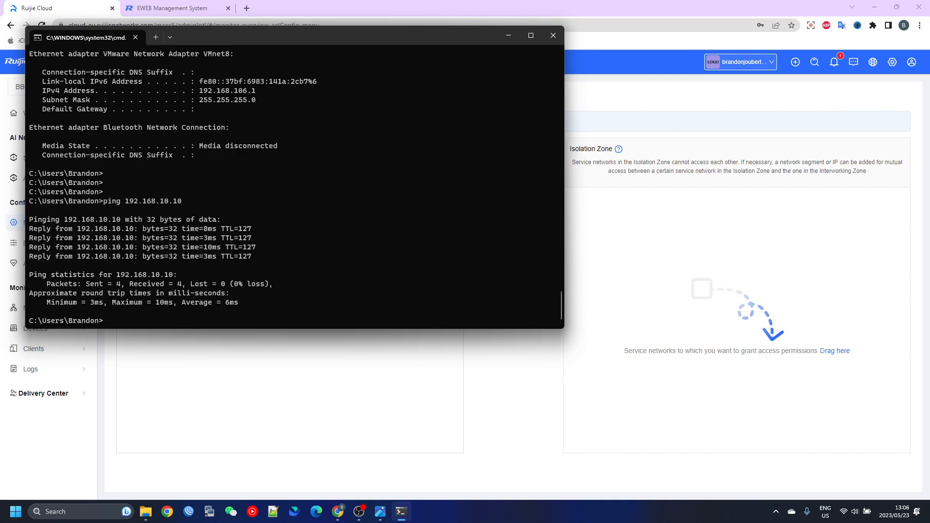
Trace the route to 192.168.10.10 with tracert -d and examine both hops
type("tracert -d 192.168.10.10")
key("Return")
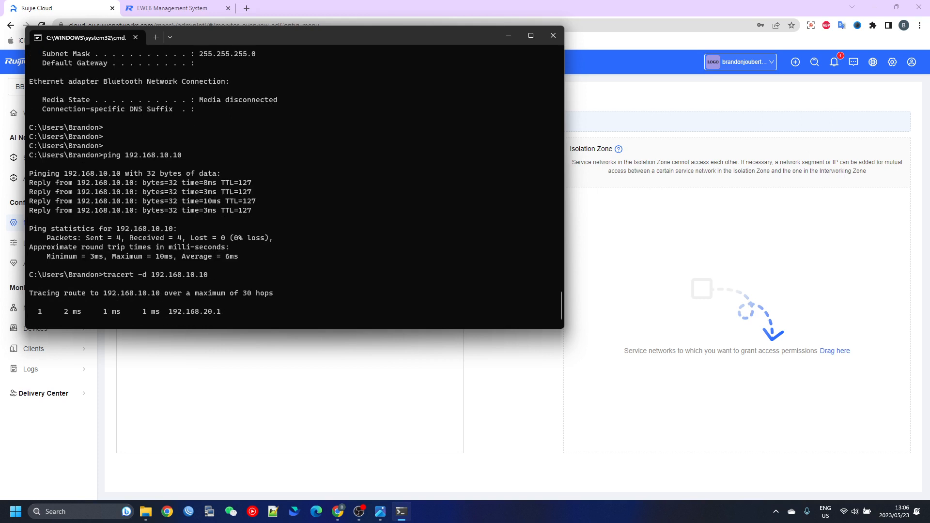
double_click(212, 276)
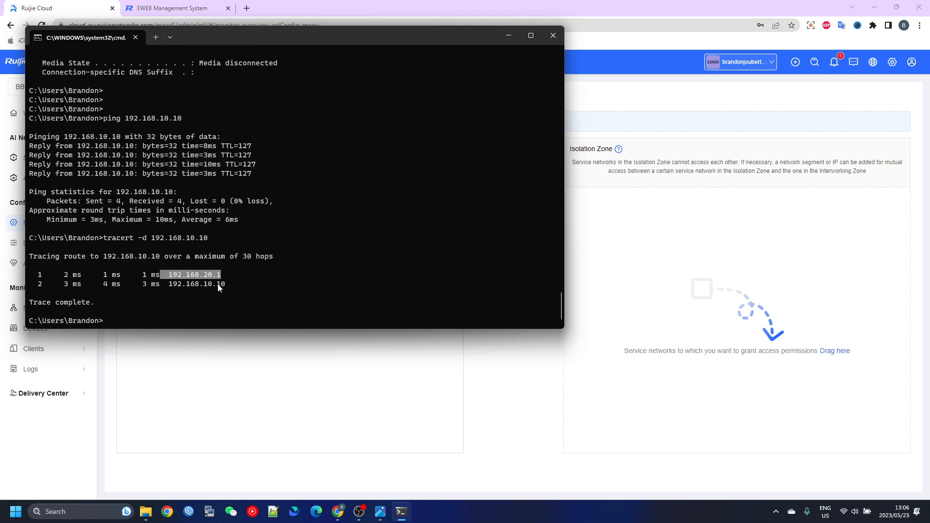
left_click_drag(229, 284, 172, 288)
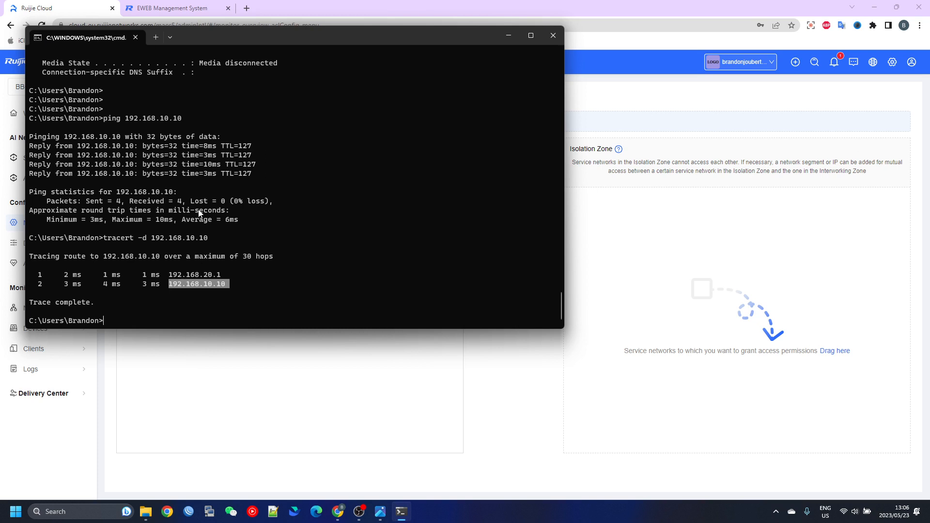
In Ruijie Cloud's Network Access Control, move Office_1 (VLAN10) and Office_2 (VLAN20) into the Isolation Zone and save
left_click(294, 383)
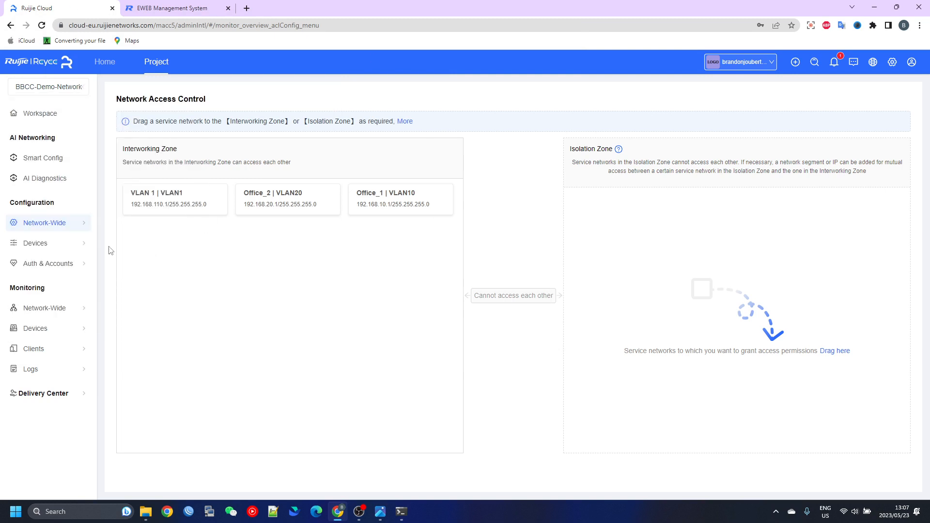
mouse_move(66, 226)
left_click_drag(383, 193, 557, 231)
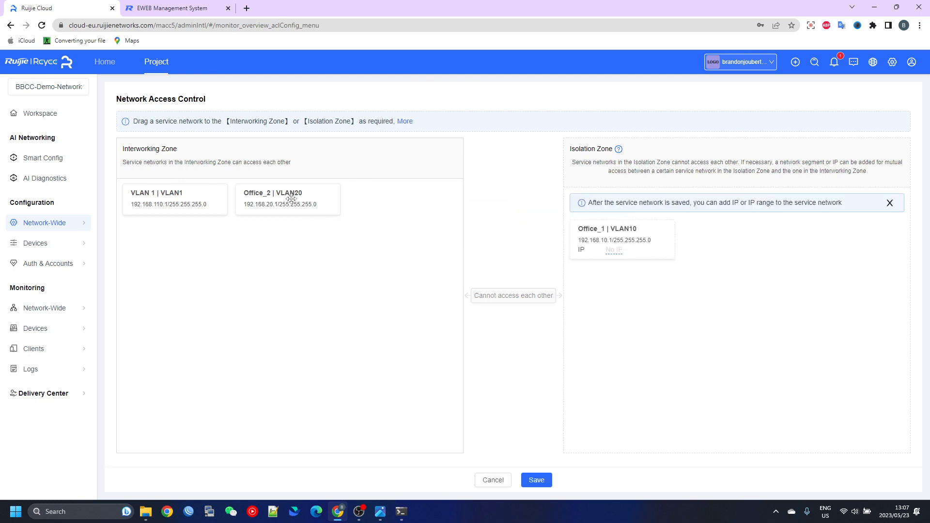
left_click_drag(291, 198, 600, 249)
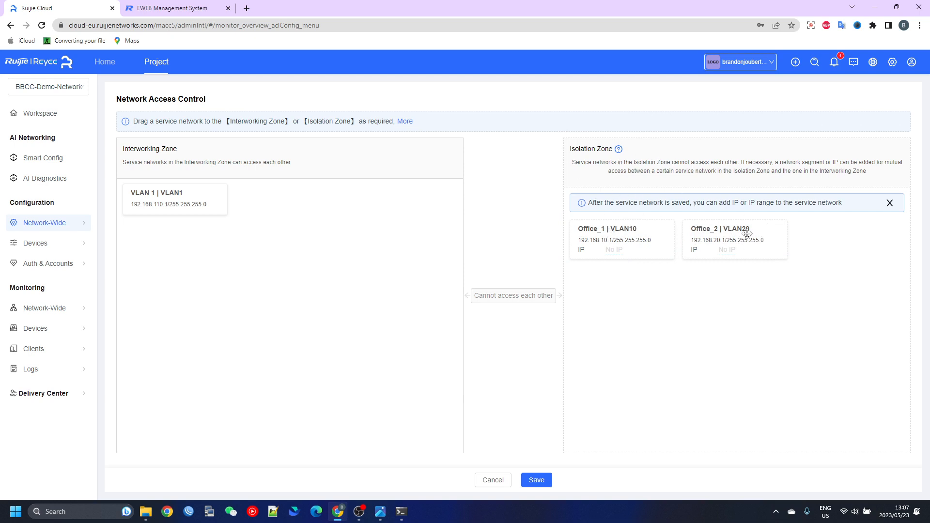
left_click(539, 480)
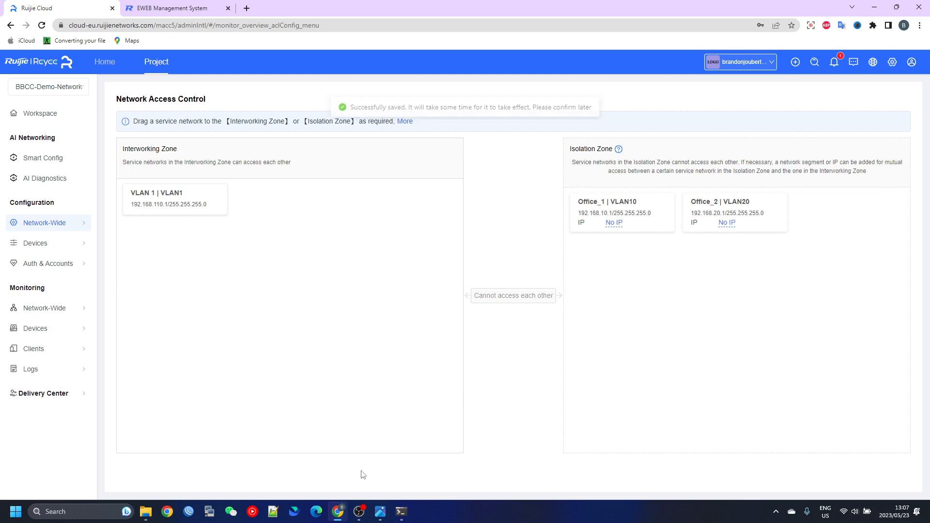
Ping 192.168.10.10 from the Command Prompt to test the VLAN isolation, and return to the Network Access Control page
left_click(402, 512)
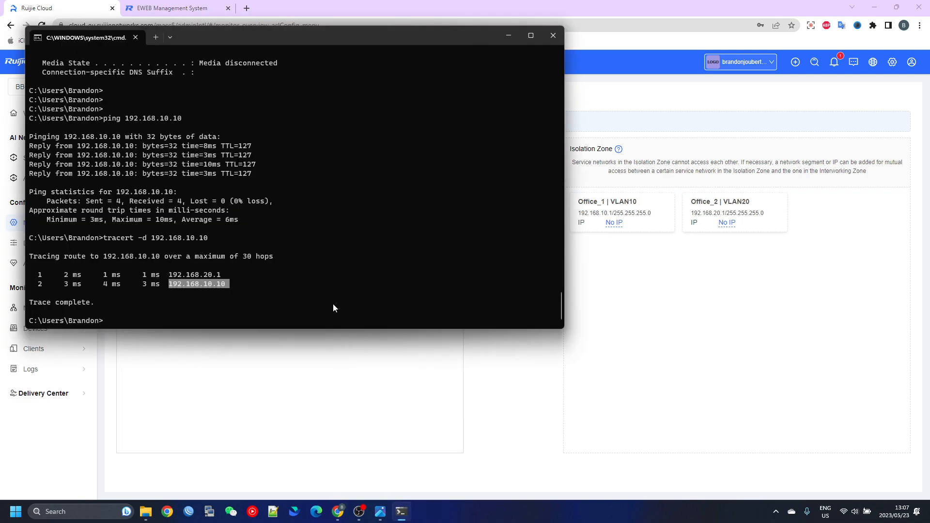
key("Return")
key("Return")
key("Return")
key("Return")
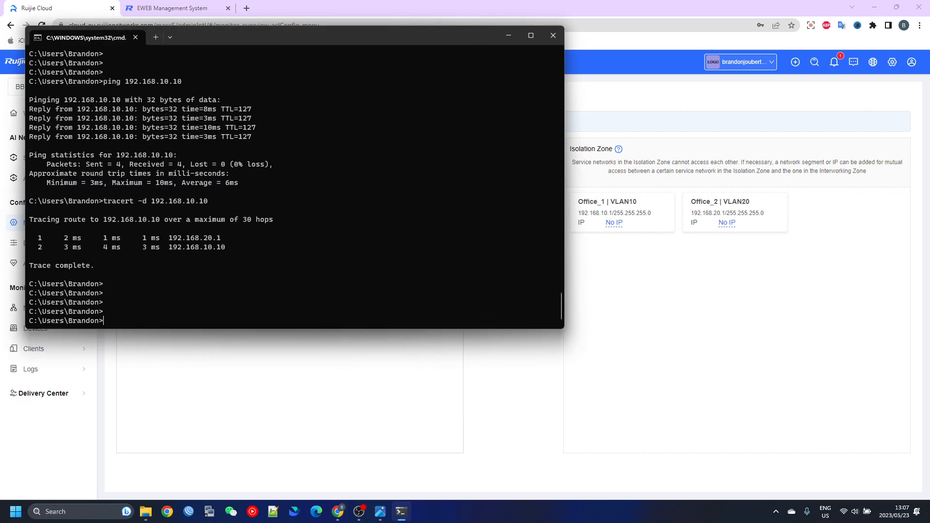
key("Up")
key("Up")
key("Return")
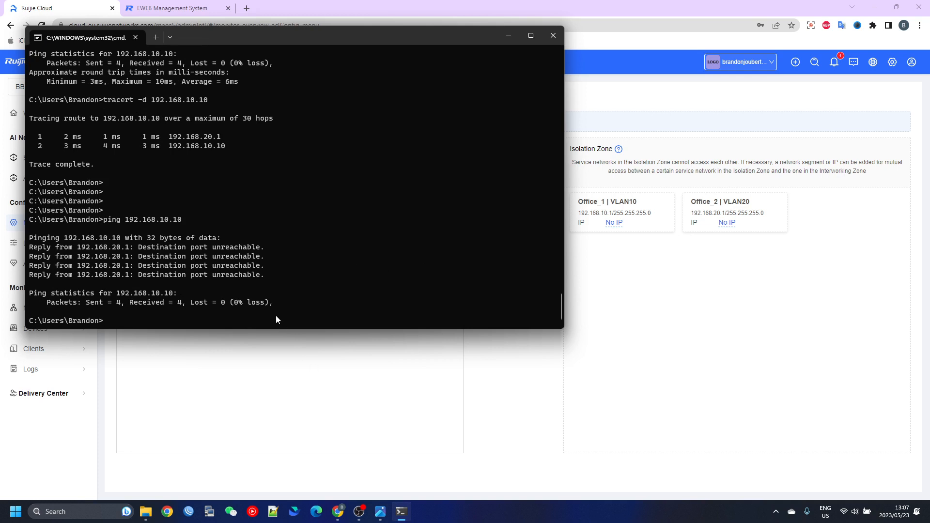
left_click(352, 369)
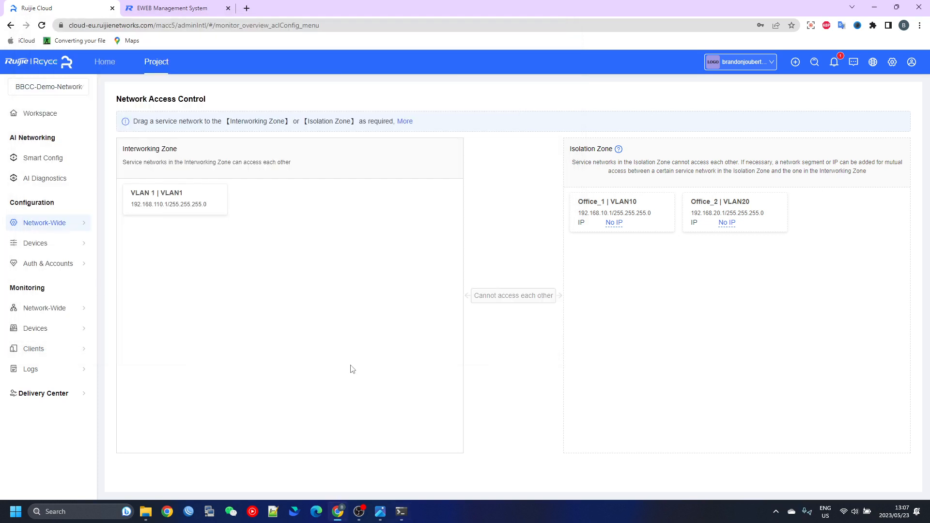